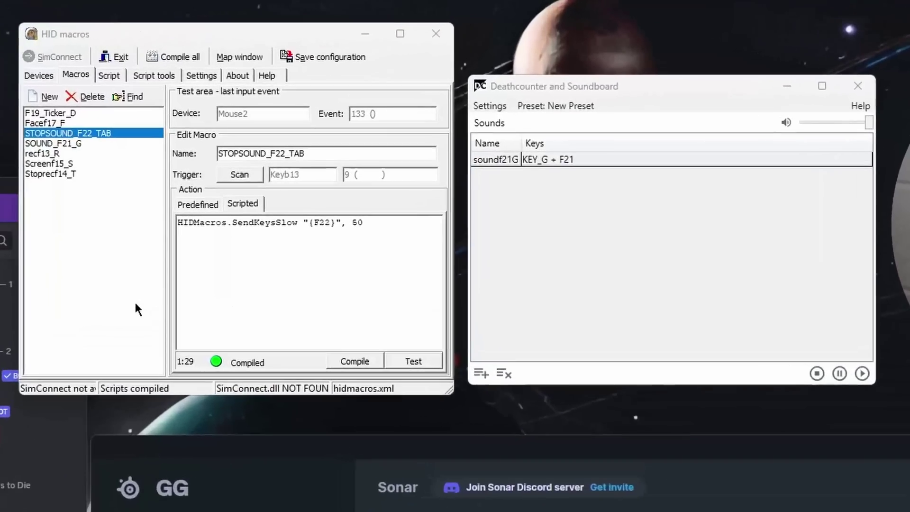
{"action": "left_click", "coordinate": [362, 142]}
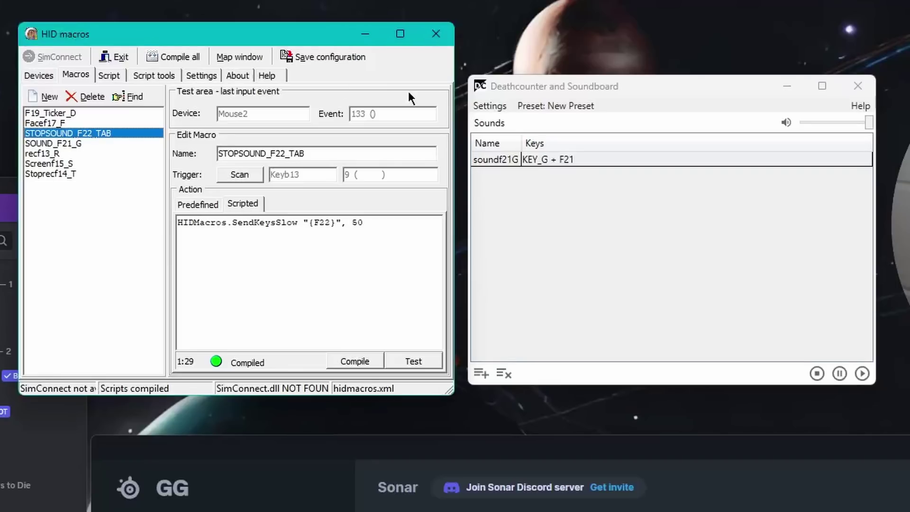
{"action": "left_click", "coordinate": [635, 86]}
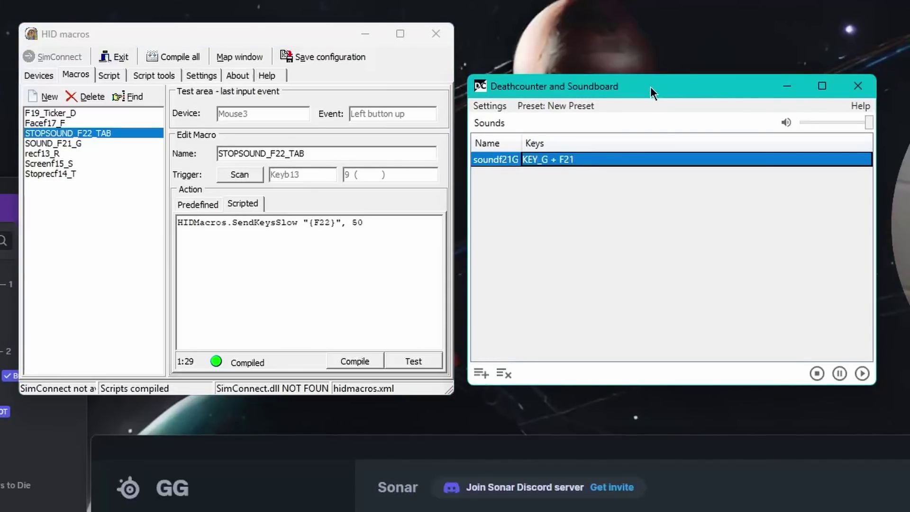
{"action": "left_click", "coordinate": [67, 277]}
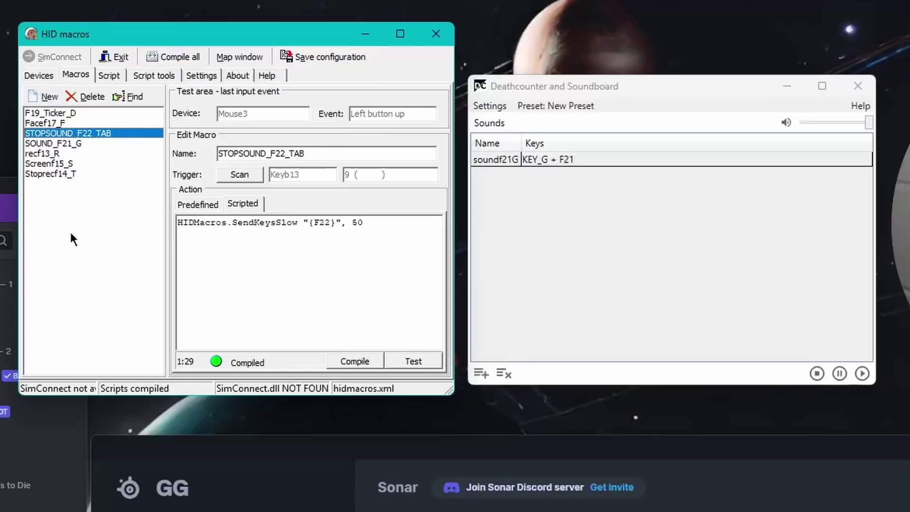
Step: Delete the SOUND_F21_G macro in HID macros and the soundf21G sound in Deathcounter and Soundboard
{"action": "left_click", "coordinate": [49, 153]}
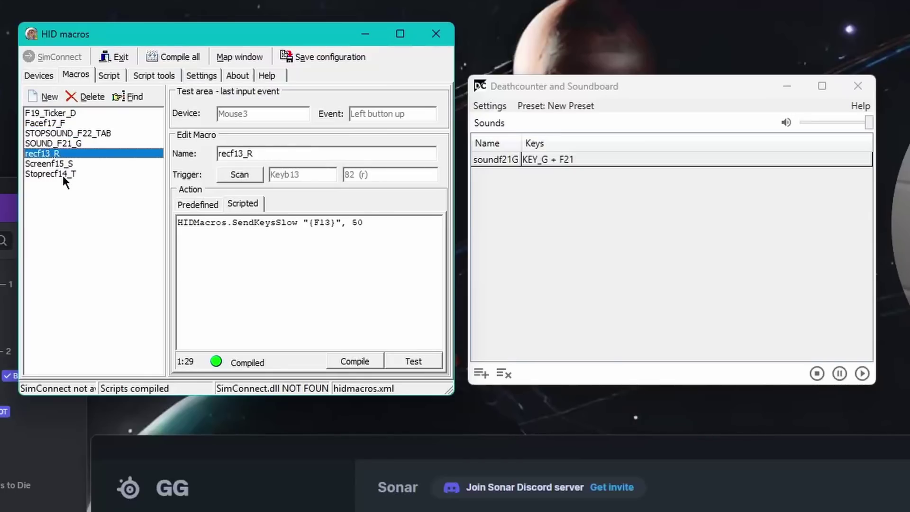
{"action": "left_click", "coordinate": [63, 143]}
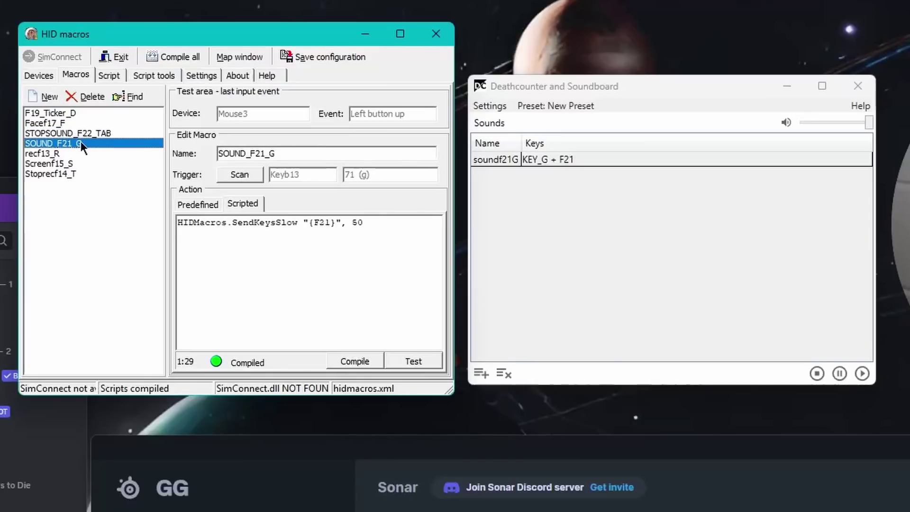
{"action": "left_click", "coordinate": [508, 177]}
{"action": "left_click", "coordinate": [84, 143]}
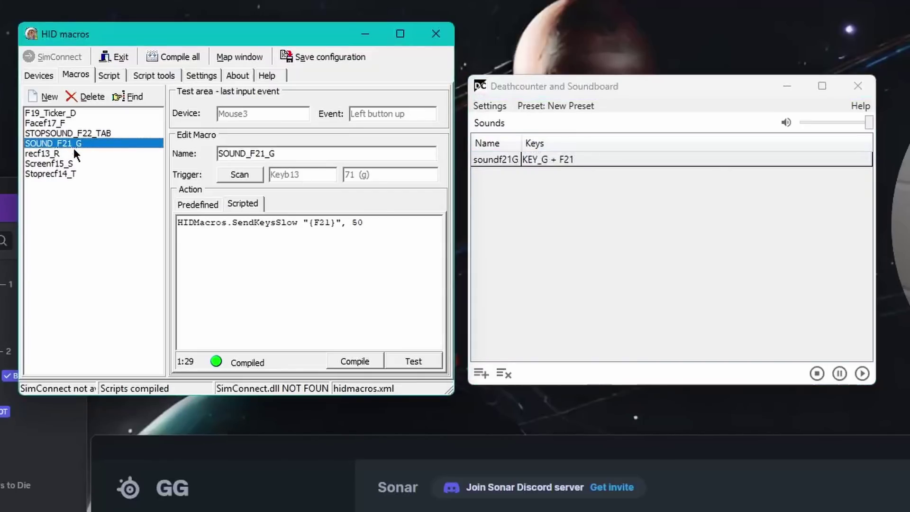
{"action": "left_click", "coordinate": [85, 99]}
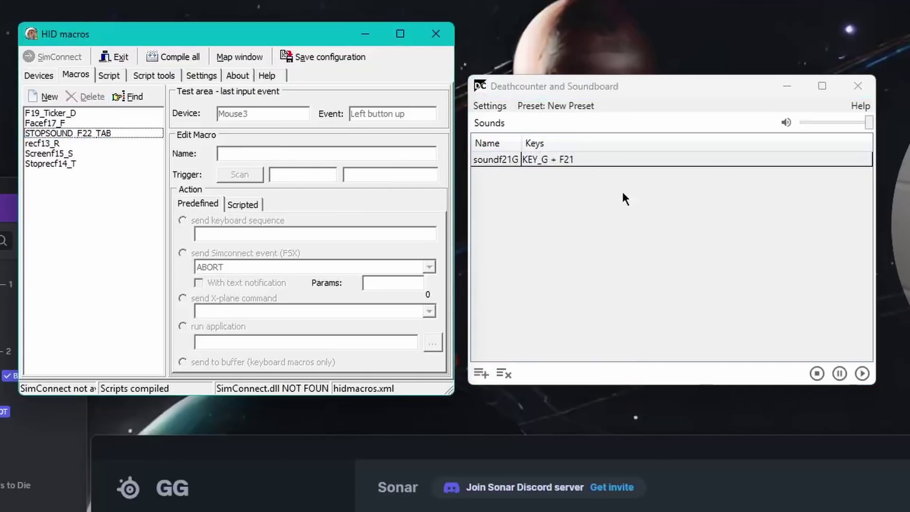
{"action": "left_click", "coordinate": [547, 161]}
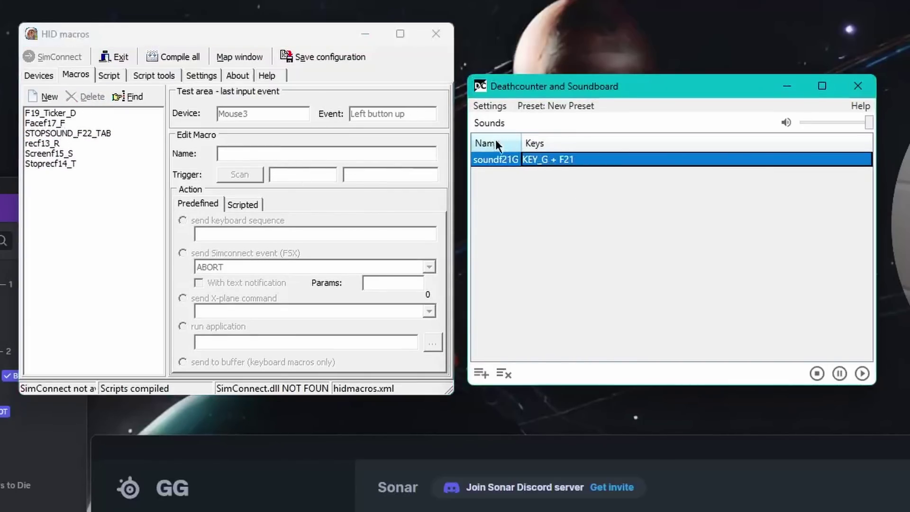
{"action": "left_click", "coordinate": [509, 365]}
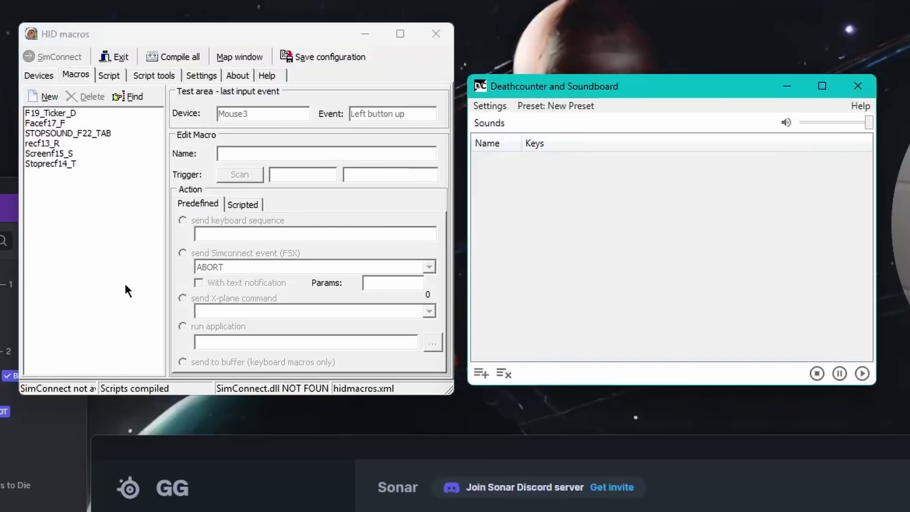
Step: Create a macro named SOUND_F21_G in HID macros and assign the G key on Keyb13 as its trigger
{"action": "left_click", "coordinate": [44, 109]}
{"action": "left_click", "coordinate": [46, 97]}
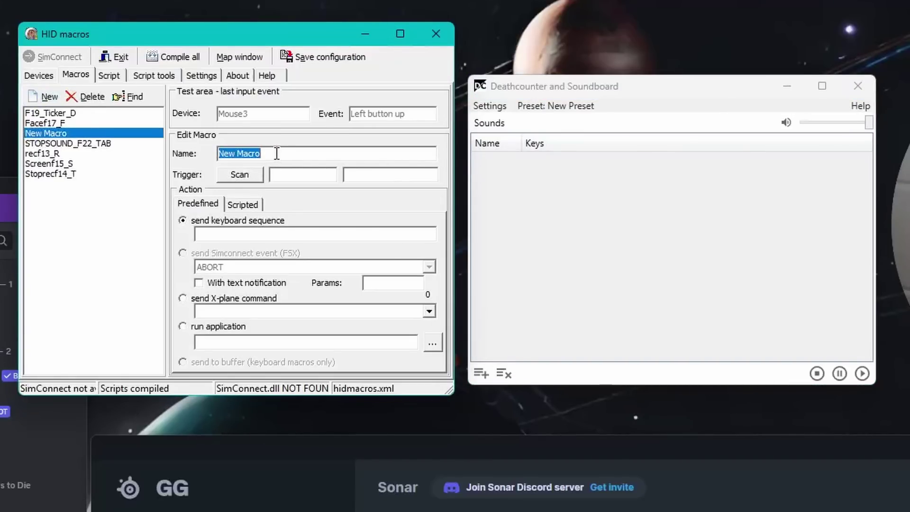
{"action": "type", "text": "SOUND"}
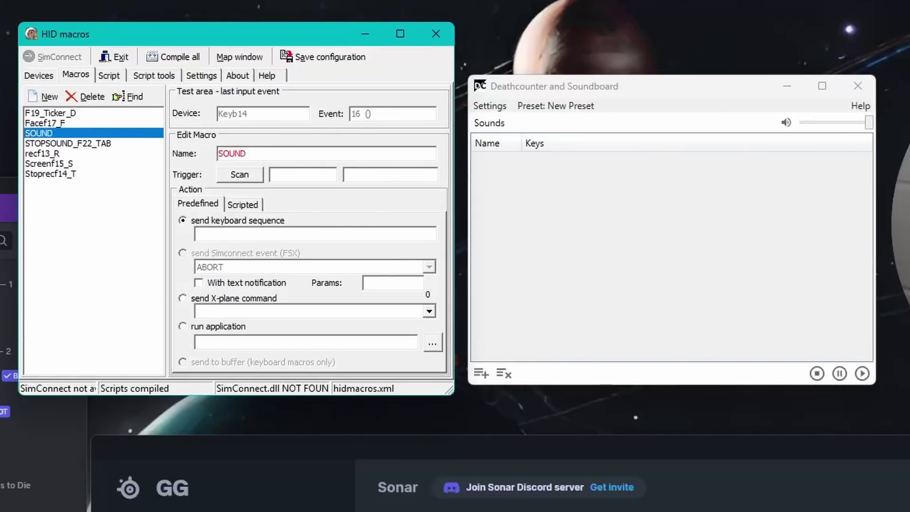
{"action": "type", "text": "_F22"}
{"action": "key", "text": "BackSpace"}
{"action": "type", "text": "1_G"}
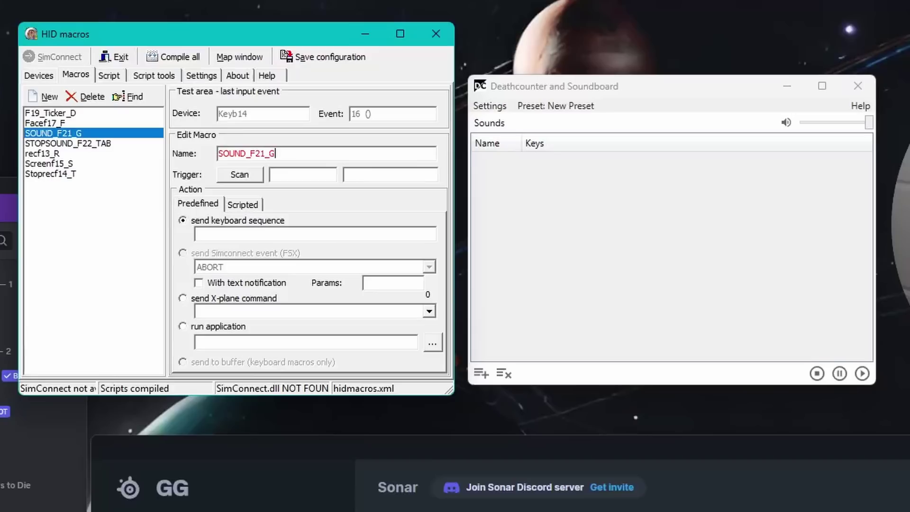
{"action": "left_click", "coordinate": [240, 175]}
{"action": "key", "text": "g"}
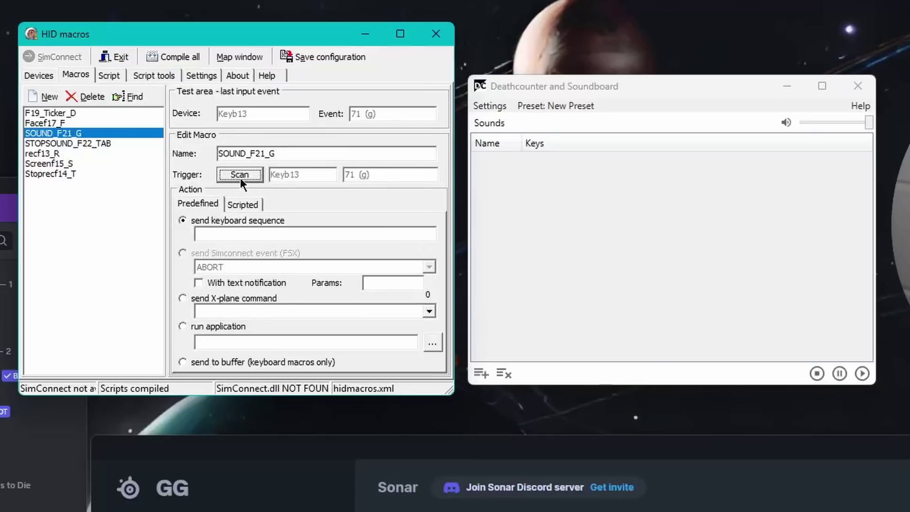
Step: Give the SOUND_F21_G macro the scripted action HIDMacros.SendKeysSlow "{F21}", 50 and compile it
{"action": "left_click", "coordinate": [250, 207]}
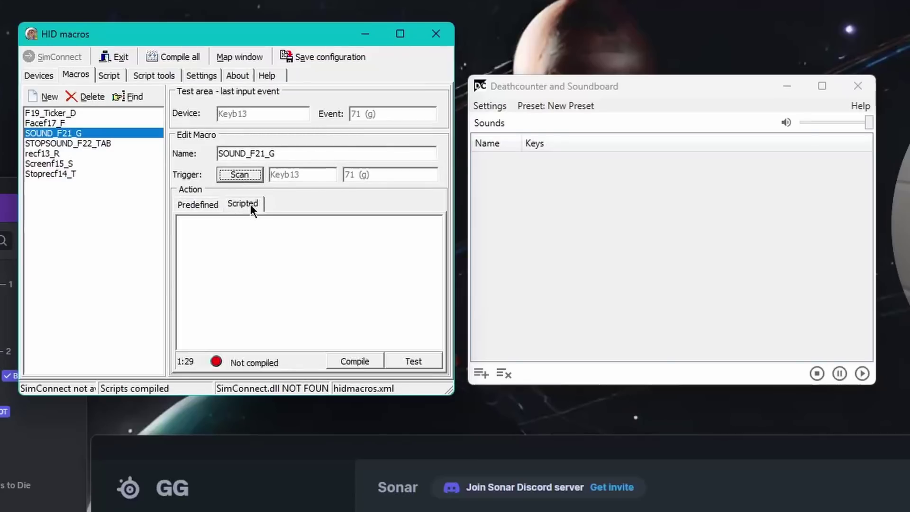
{"action": "left_click", "coordinate": [245, 246]}
{"action": "type", "text": "HIDMacros.SendKeysSlow \"{F12}\", 50"}
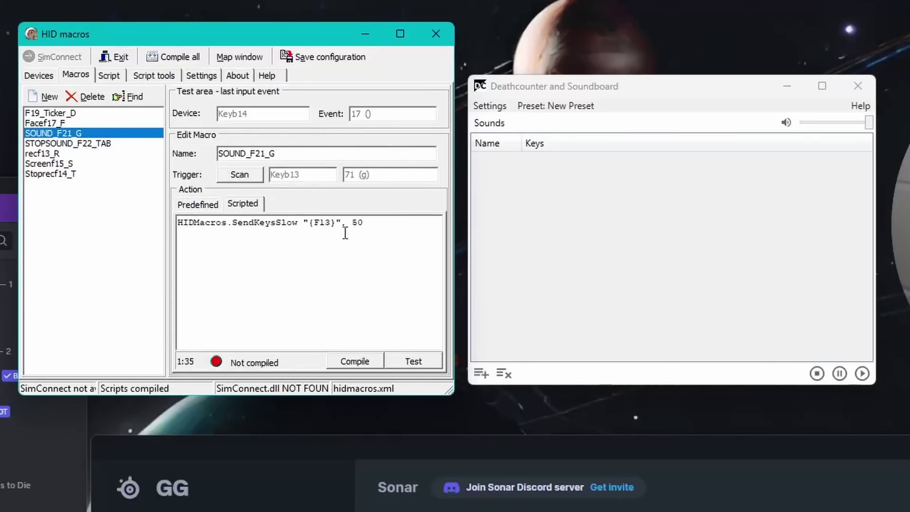
{"action": "left_click", "coordinate": [330, 223]}
{"action": "key", "text": "BackSpace"}
{"action": "type", "text": "3"}
{"action": "key", "text": "BackSpace"}
{"action": "key", "text": "BackSpace"}
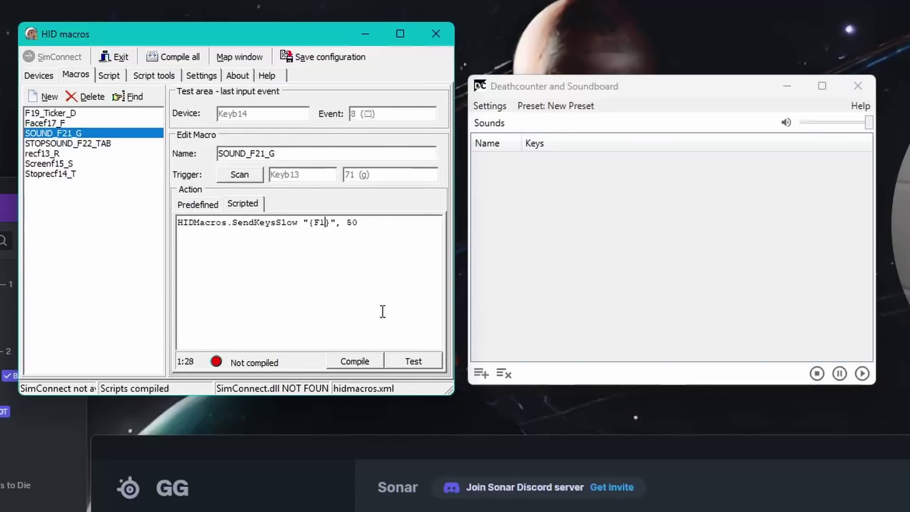
{"action": "type", "text": "21"}
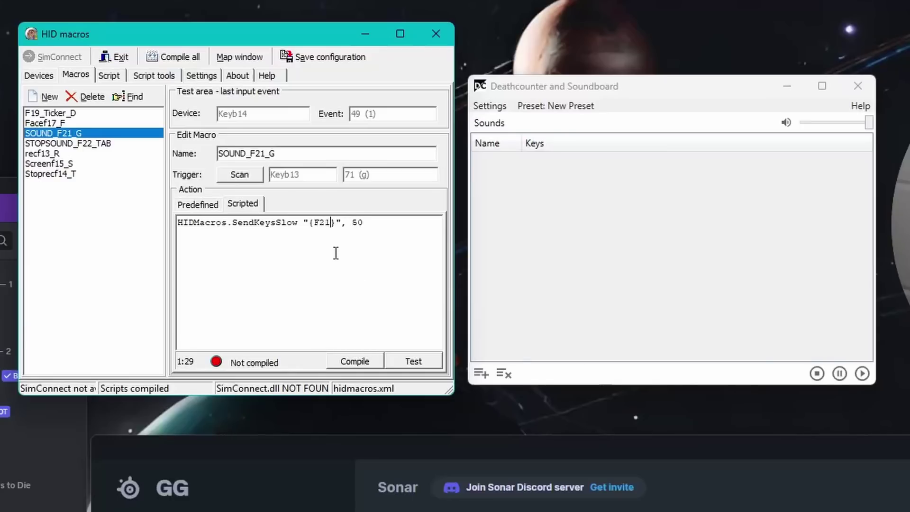
{"action": "left_click_drag", "start_coordinate": [314, 222], "coordinate": [138, 228]}
{"action": "left_click", "coordinate": [376, 244]}
{"action": "left_click", "coordinate": [374, 240]}
{"action": "left_click", "coordinate": [372, 361]}
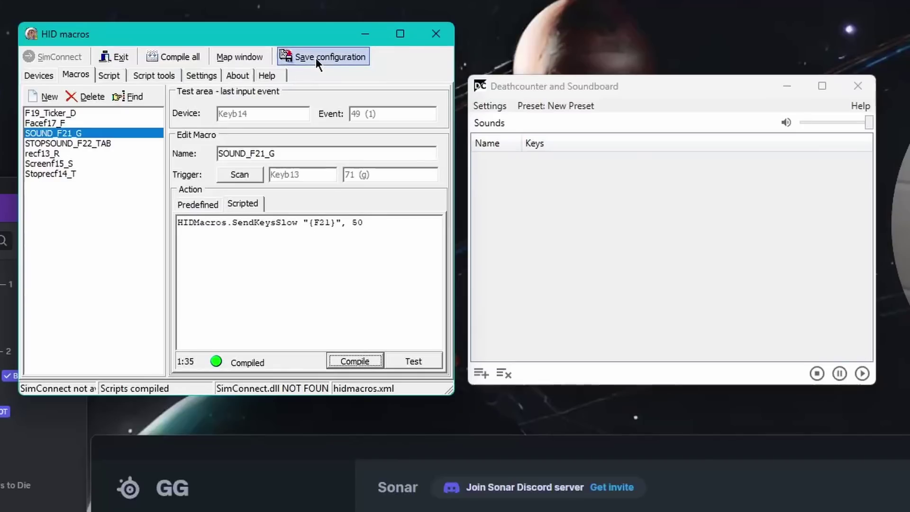
Step: Switch to Deathcounter and Soundboard and view its keyboard settings for counters and sounds
{"action": "left_click", "coordinate": [567, 247]}
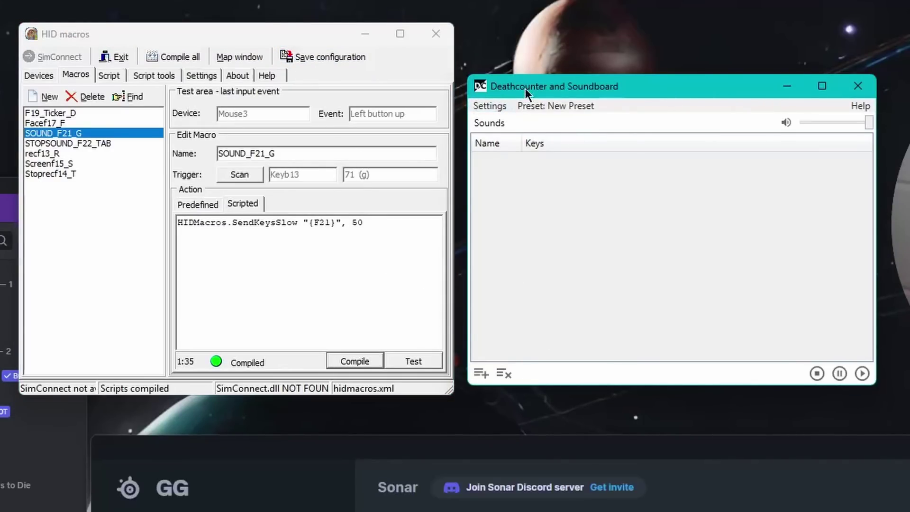
{"action": "left_click", "coordinate": [499, 103]}
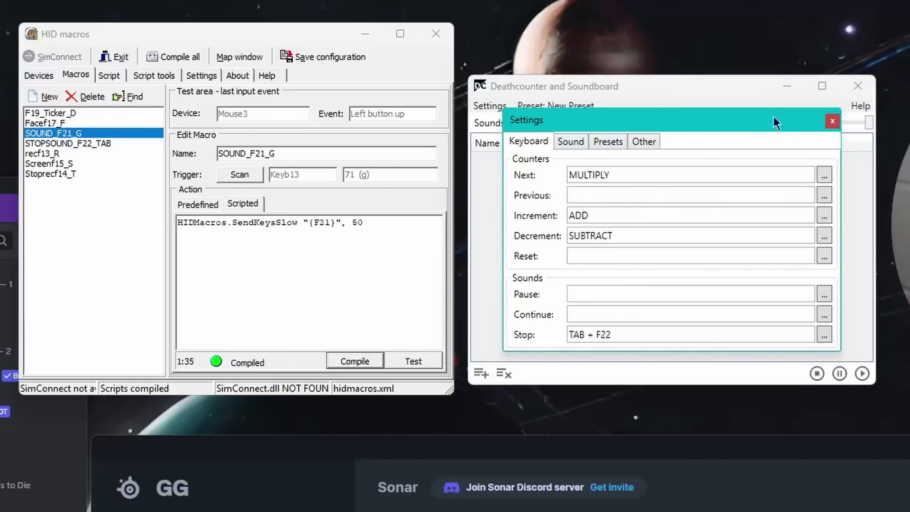
{"action": "left_click", "coordinate": [832, 121]}
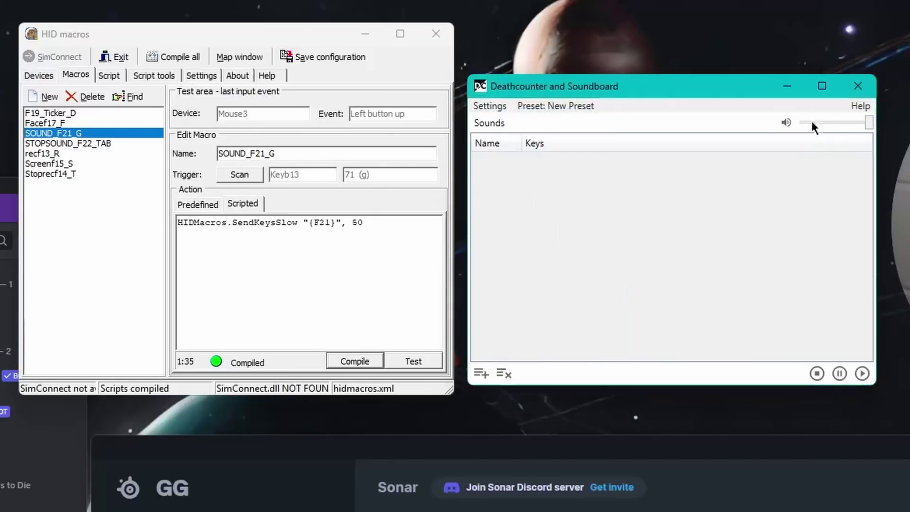
Step: Add a new sound entry to the soundboard and name it 321Go_G
{"action": "left_click", "coordinate": [482, 374]}
{"action": "left_click", "coordinate": [559, 200]}
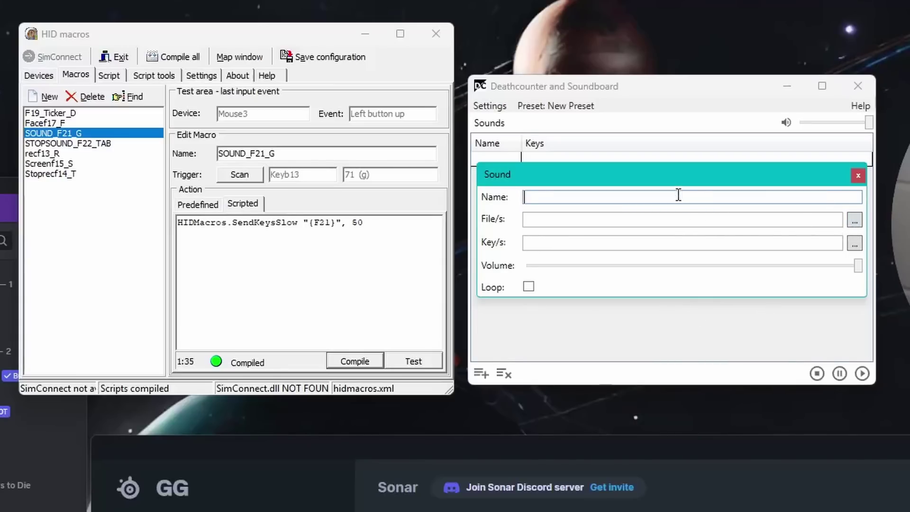
{"action": "key", "text": "shift"}
{"action": "type", "text": "321Go"}
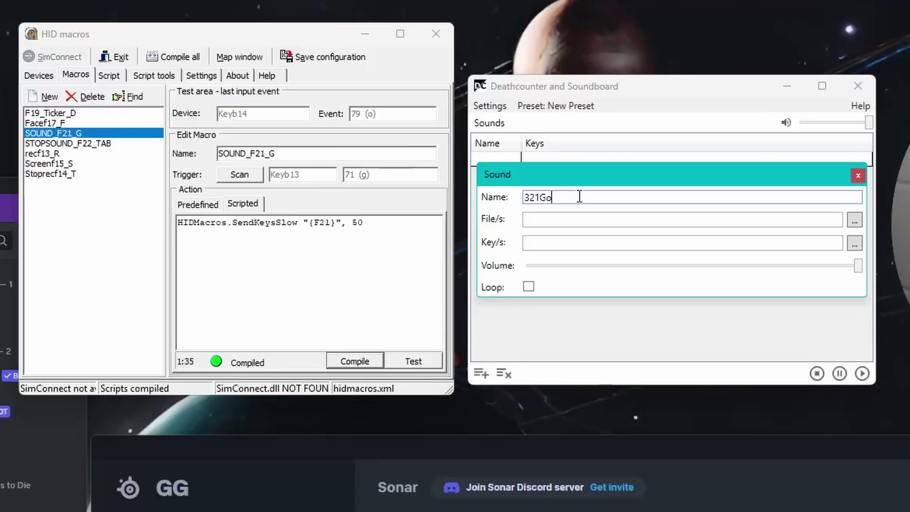
{"action": "type", "text": "_G"}
Step: Assign the file anime-wow-sound-effect.mp3 from the DCSB music folder to the new sound
{"action": "left_click", "coordinate": [854, 219]}
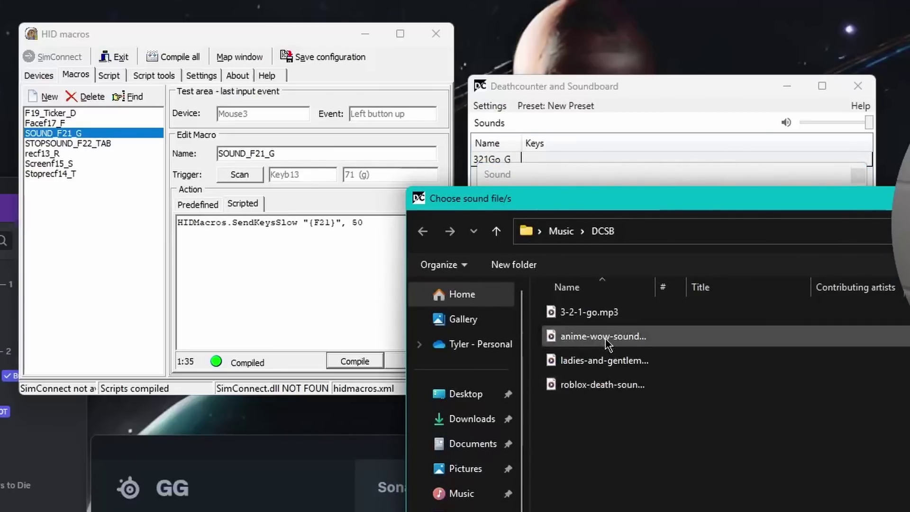
{"action": "left_click", "coordinate": [608, 316]}
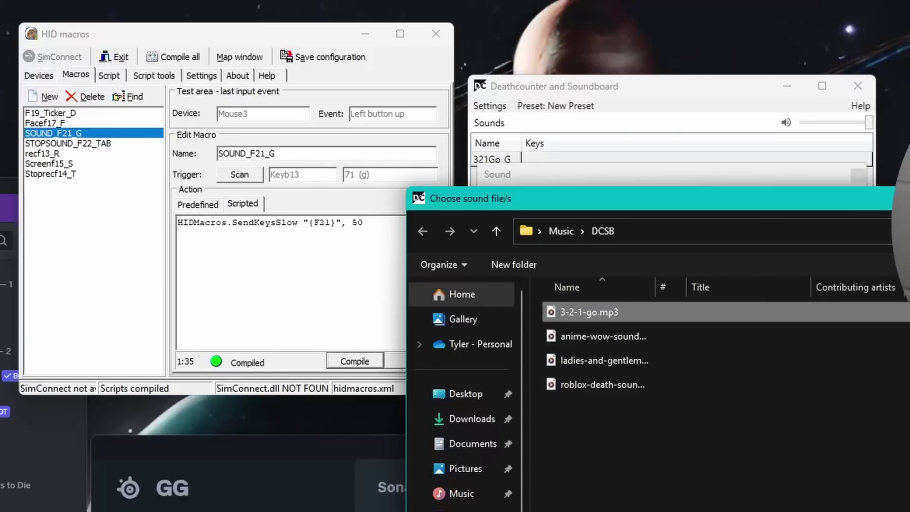
{"action": "left_click", "coordinate": [627, 338]}
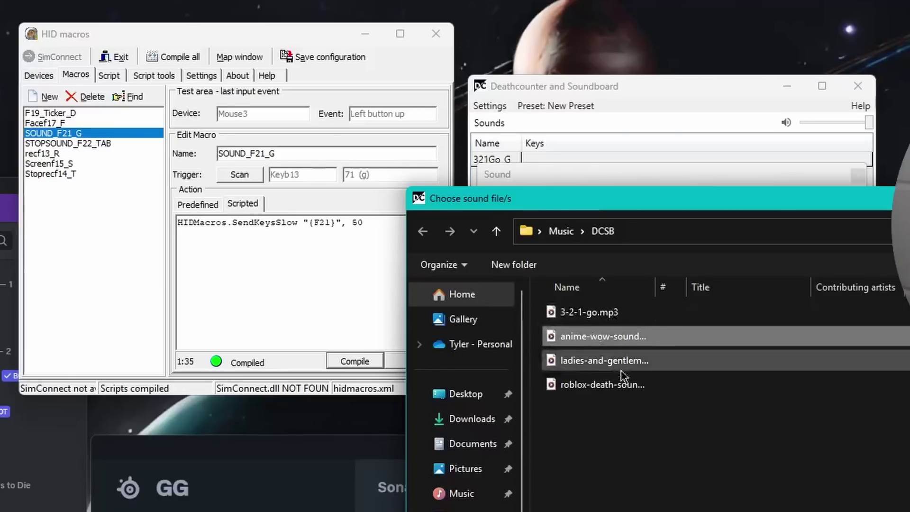
{"action": "left_click", "coordinate": [618, 386]}
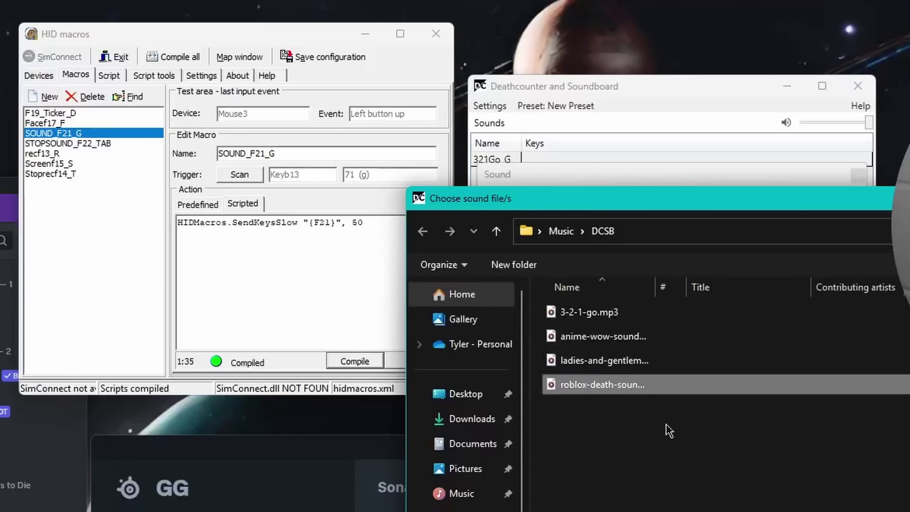
{"action": "key", "text": "Up"}
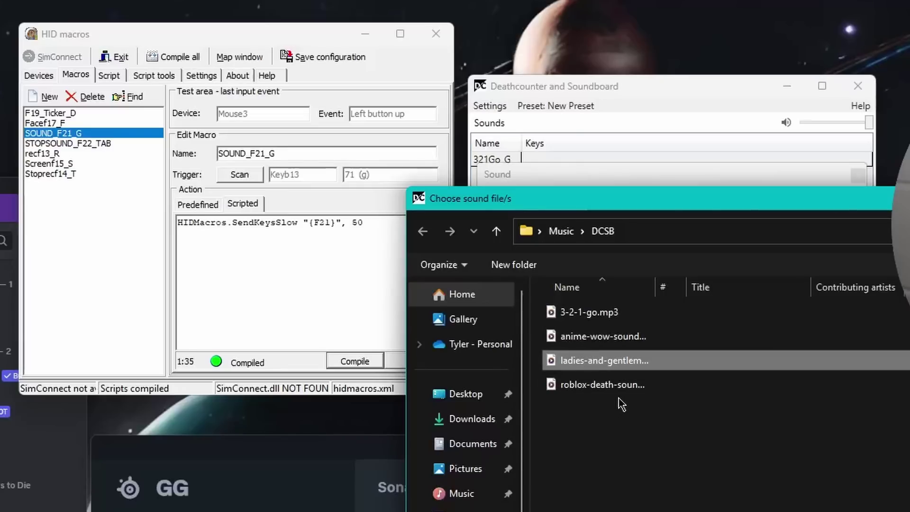
{"action": "double_click", "coordinate": [611, 337]}
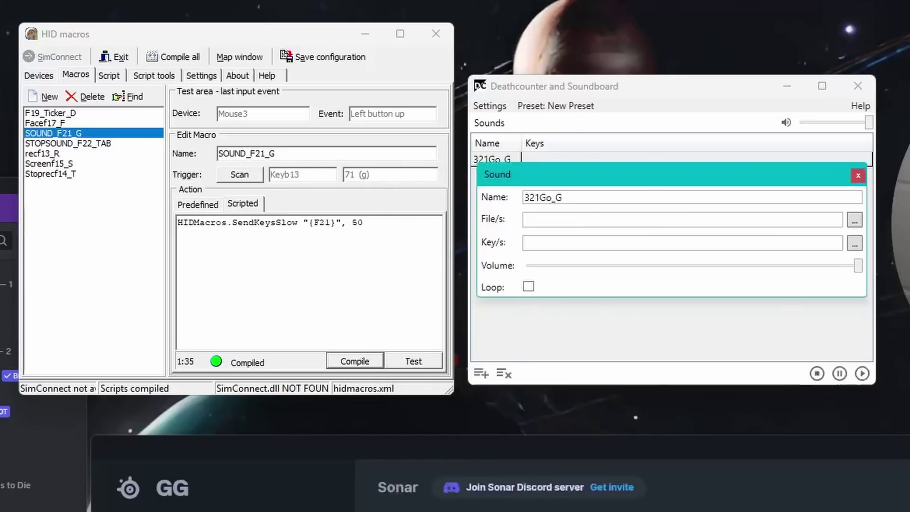
Step: Rename the sound entry as WOW_G
{"action": "left_click_drag", "start_coordinate": [553, 198], "coordinate": [500, 198]}
{"action": "type", "text": "WO"}
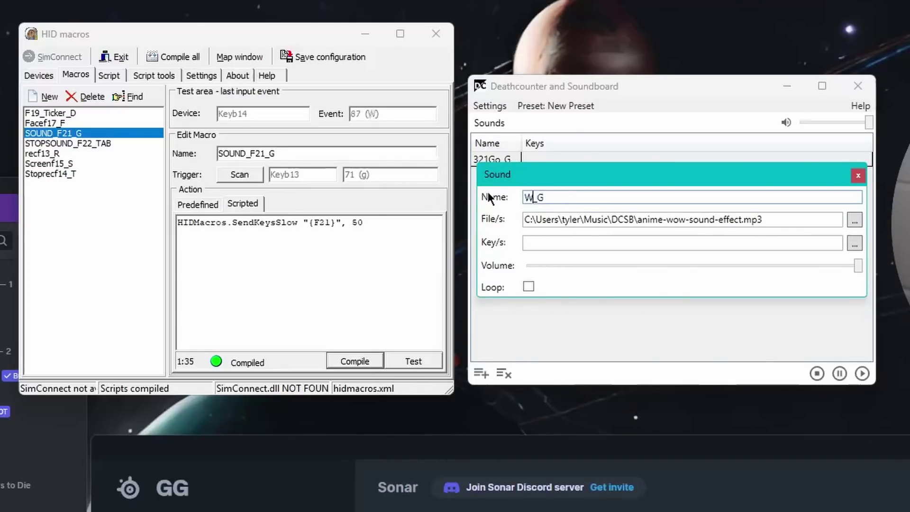
{"action": "type", "text": "W"}
{"action": "left_click", "coordinate": [689, 277]}
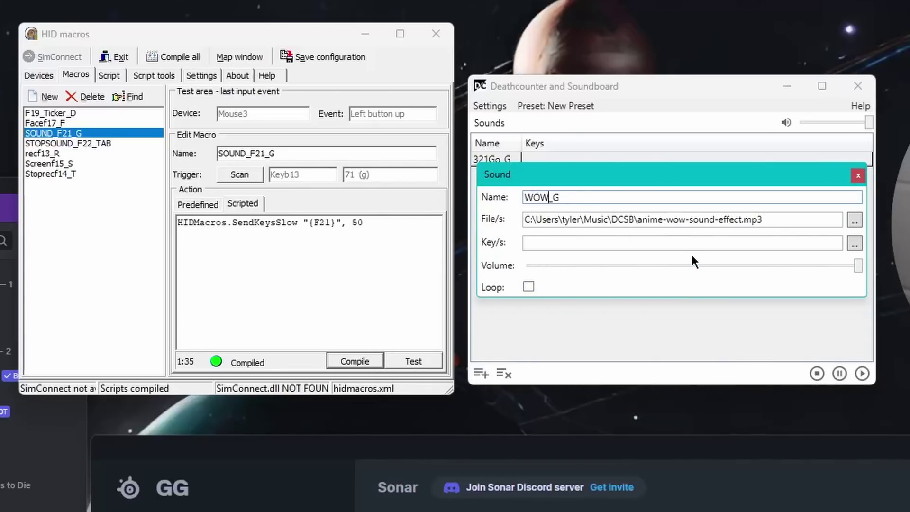
Step: Bind the WOW_G sound to KEY_G + F21 using the macro keyboard's G key, and close the sound's properties
{"action": "left_click", "coordinate": [679, 249]}
{"action": "left_click", "coordinate": [854, 242]}
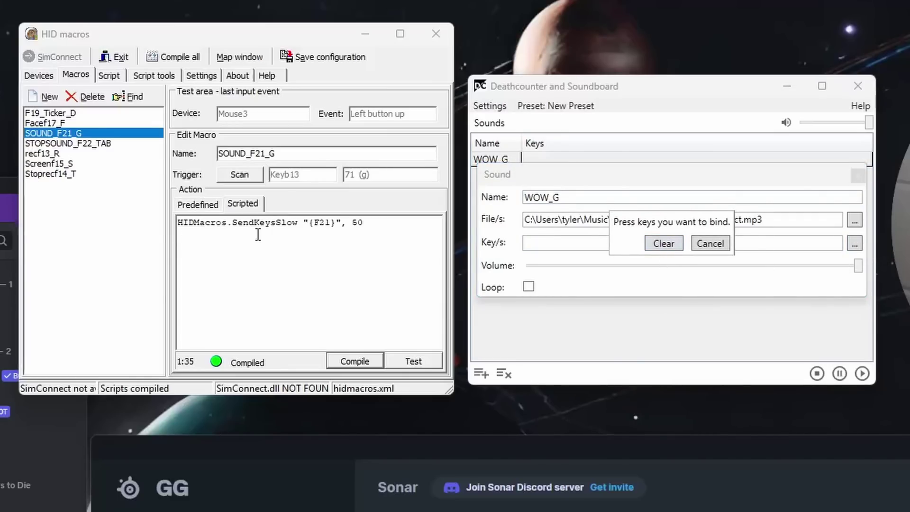
{"action": "key", "text": "g"}
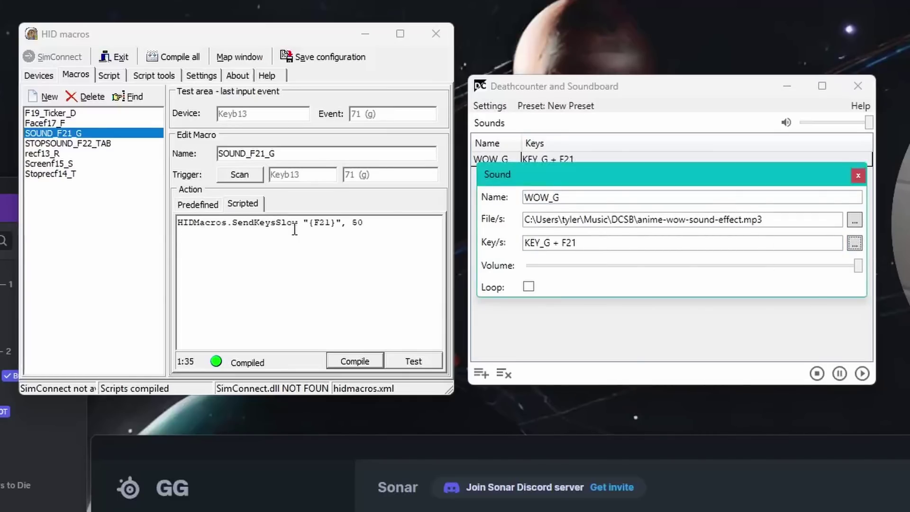
{"action": "left_click", "coordinate": [585, 244]}
{"action": "double_click", "coordinate": [585, 245]}
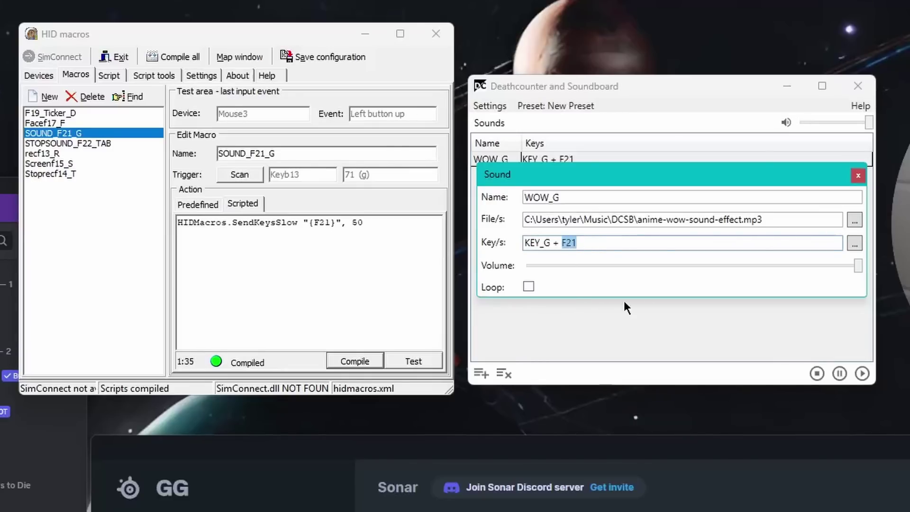
{"action": "left_click", "coordinate": [856, 177]}
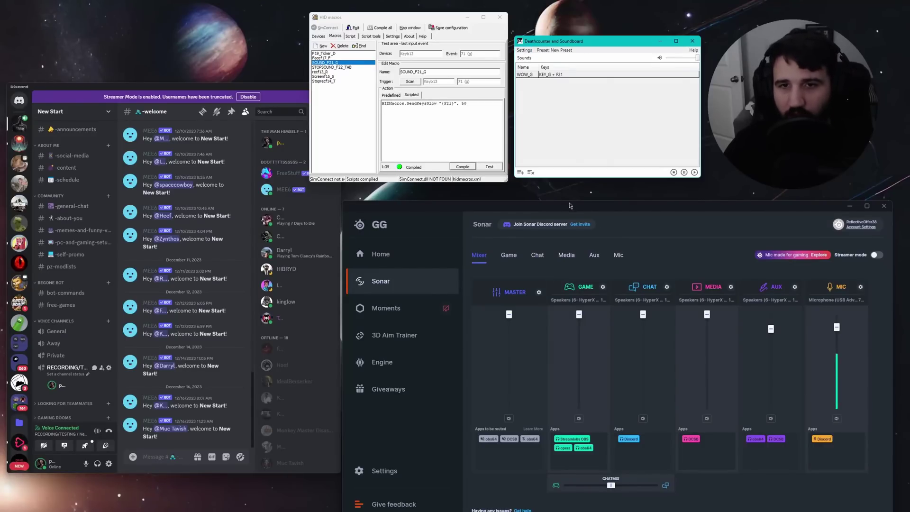
Step: Move the SteelSeries GG window with the Sonar mixer higher on the desktop, just beneath the HID macros and soundboard windows
{"action": "left_click_drag", "start_coordinate": [570, 207], "coordinate": [561, 190]}
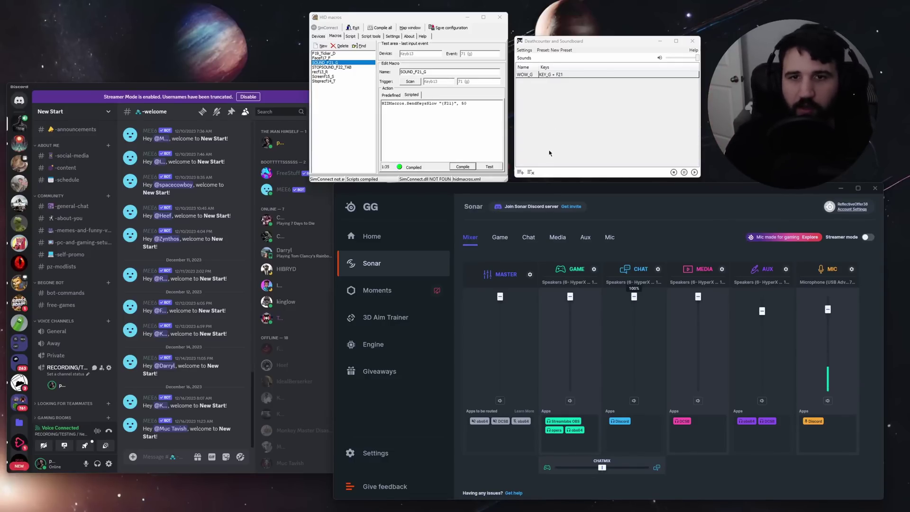
{"action": "left_click_drag", "start_coordinate": [562, 191], "coordinate": [557, 179]}
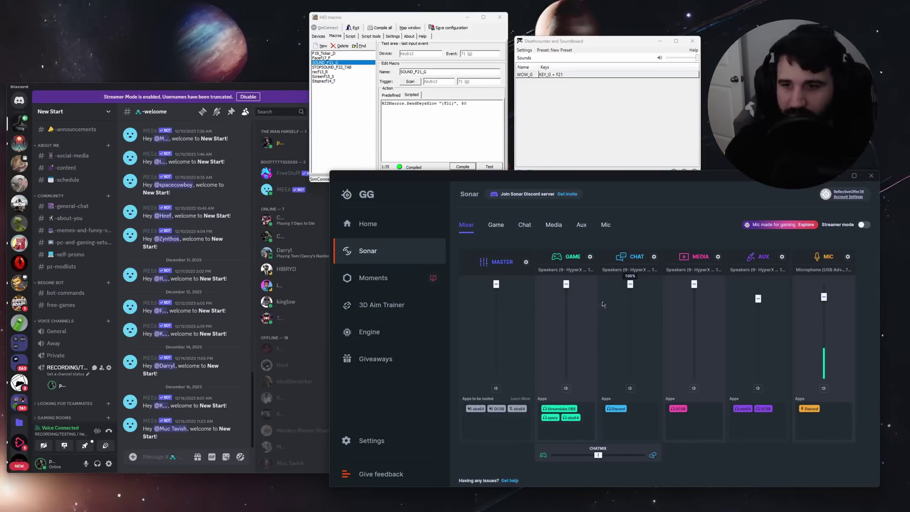
{"action": "left_click_drag", "start_coordinate": [630, 183], "coordinate": [630, 169]}
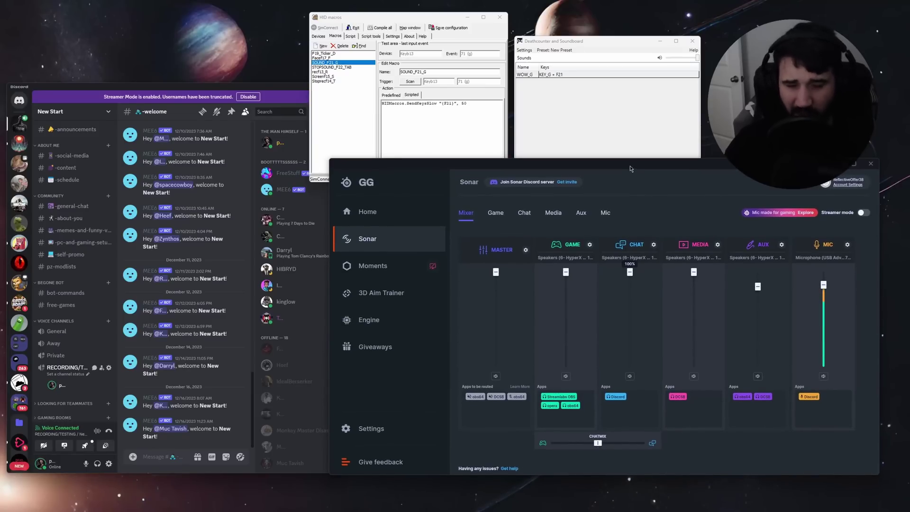
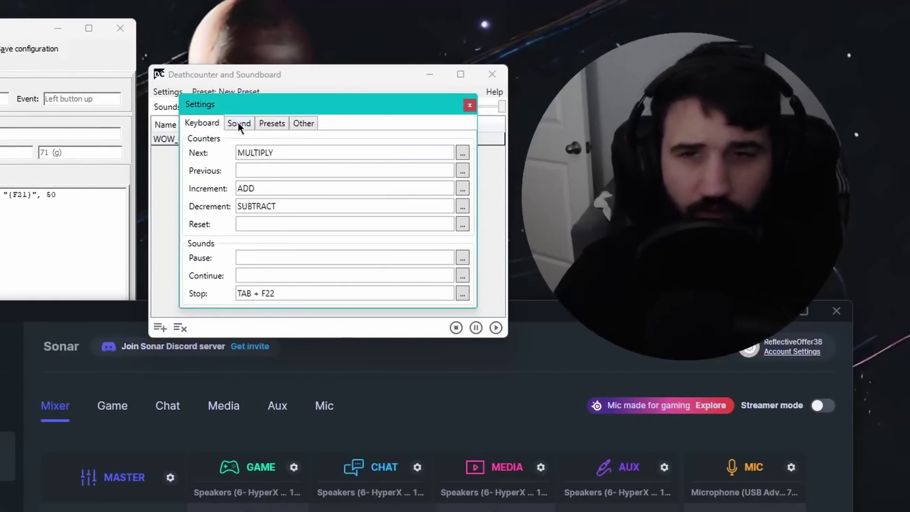
Step: Set the soundboard's second output device to Disabled in its sound settings
{"action": "left_click", "coordinate": [238, 124]}
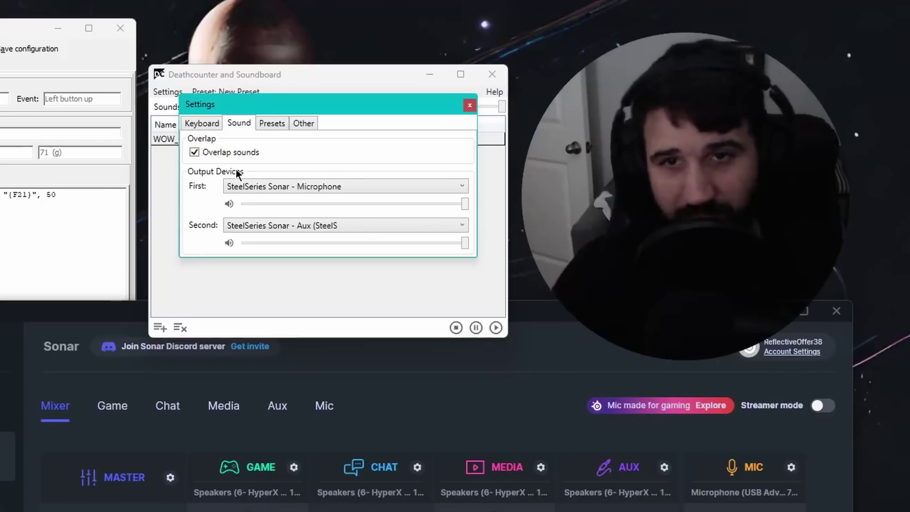
{"action": "left_click", "coordinate": [293, 227]}
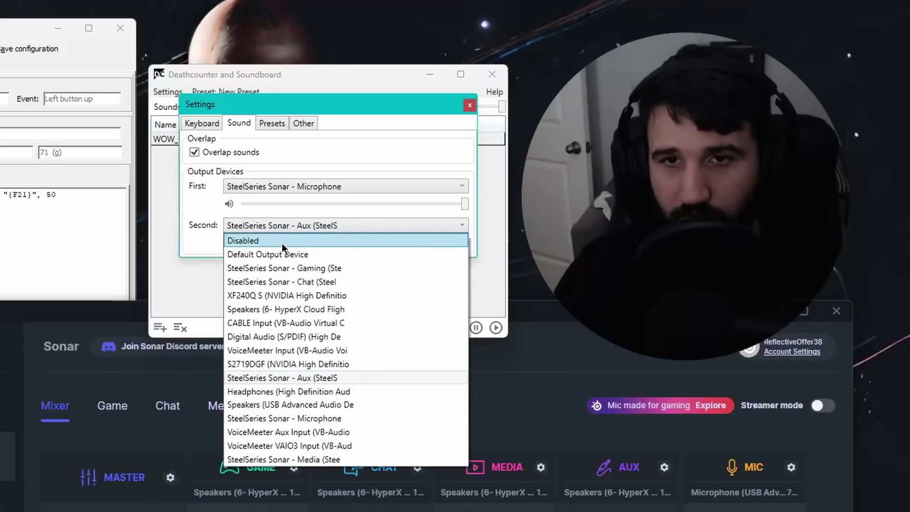
{"action": "left_click", "coordinate": [282, 243]}
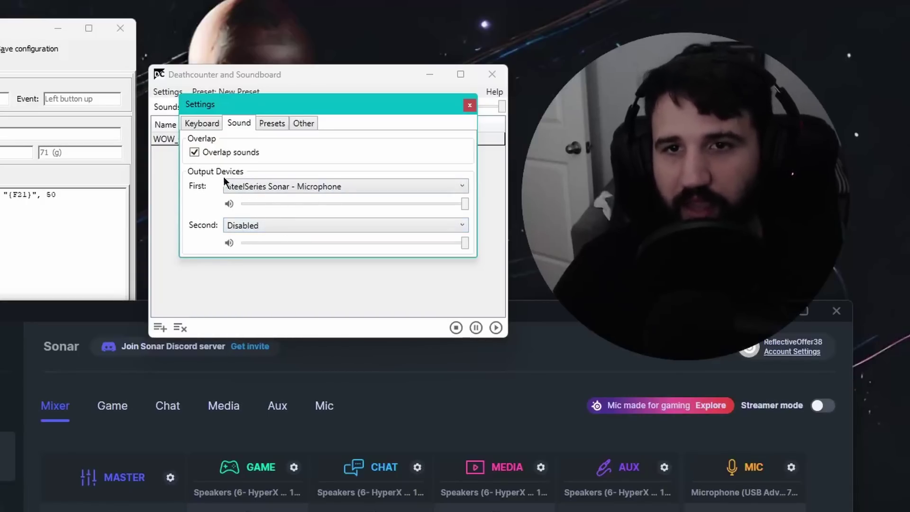
Step: Set the soundboard's first output device to SteelSeries Sonar - Microphone, close the settings, and test the WOW_G macro key
{"action": "left_click", "coordinate": [343, 187]}
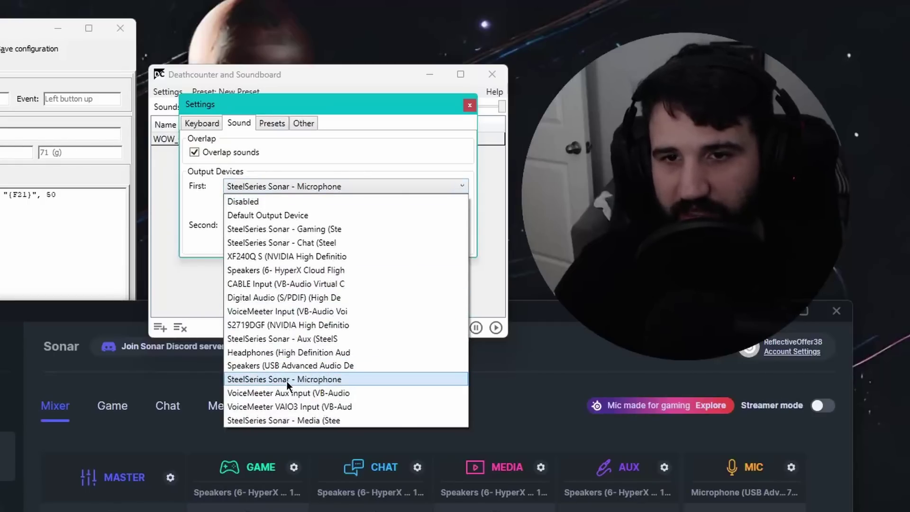
{"action": "left_click", "coordinate": [339, 380]}
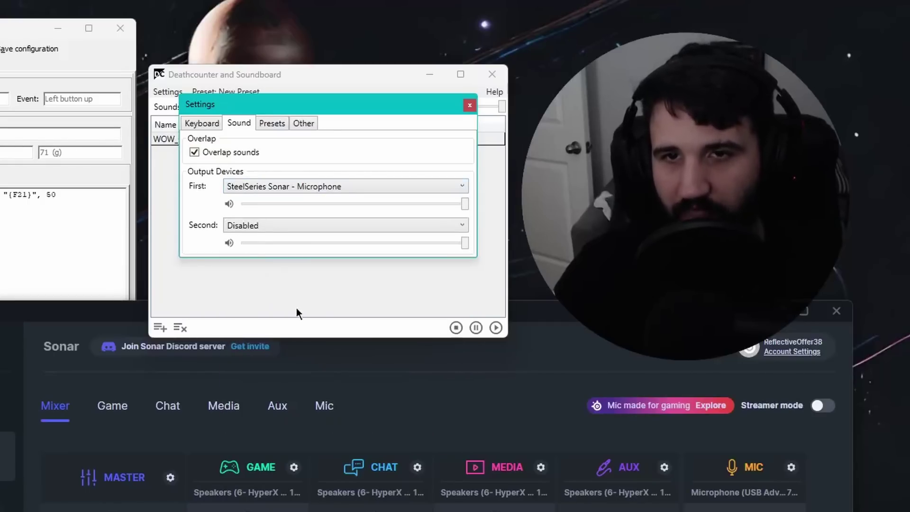
{"action": "left_click", "coordinate": [468, 106]}
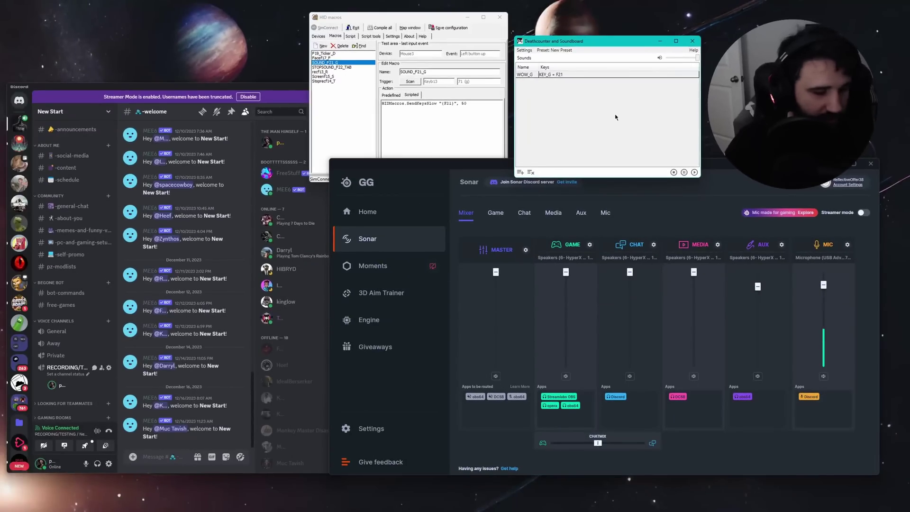
{"action": "key", "text": "g"}
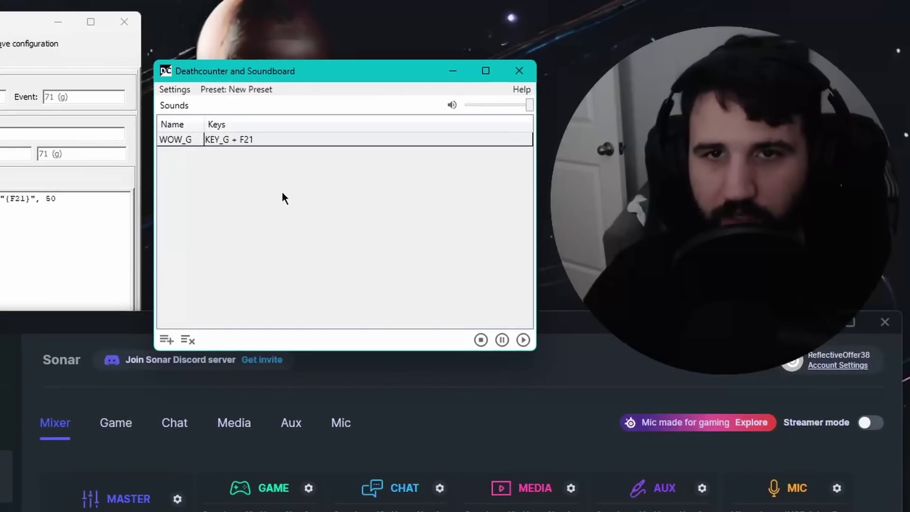
Step: Set the soundboard's second output device to SteelSeries Sonar - Aux, test the WOW_G sound, and close the settings
{"action": "left_click", "coordinate": [530, 50]}
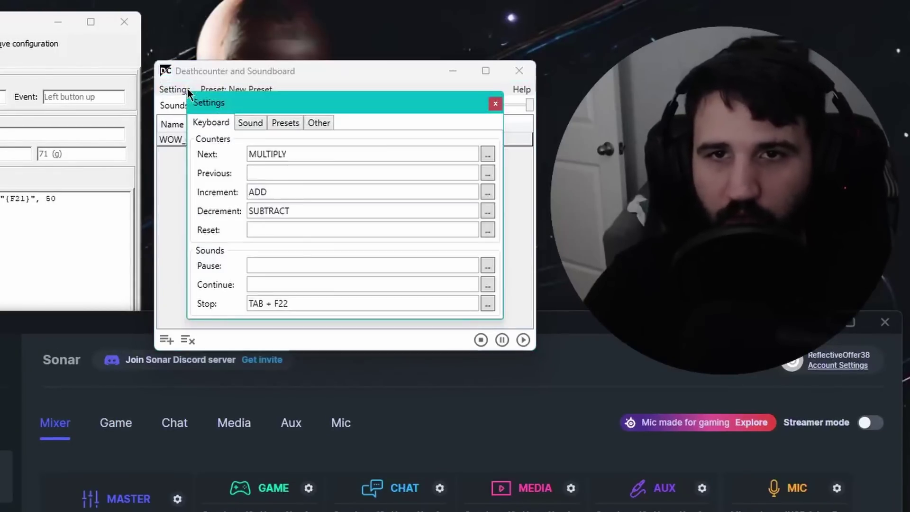
{"action": "left_click", "coordinate": [251, 123]}
{"action": "left_click", "coordinate": [260, 231]}
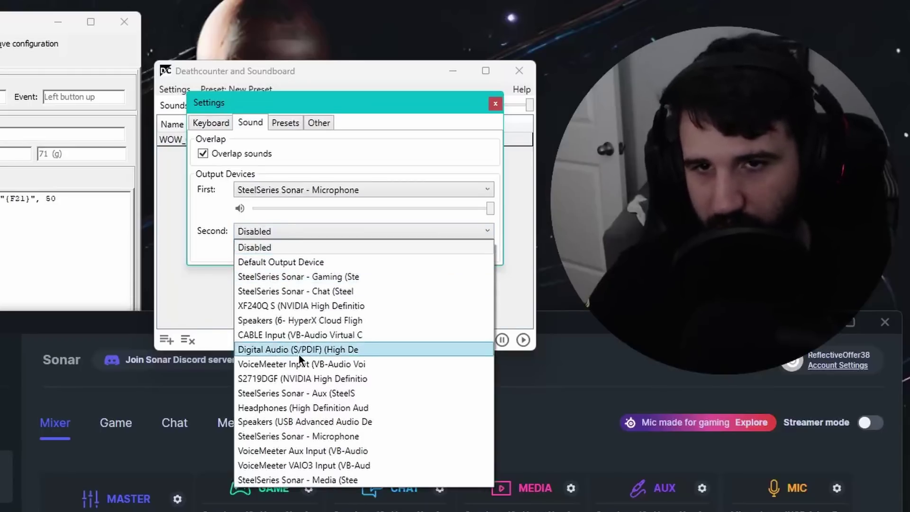
{"action": "scroll", "coordinate": [305, 376], "scroll_direction": "down", "scroll_amount": 1}
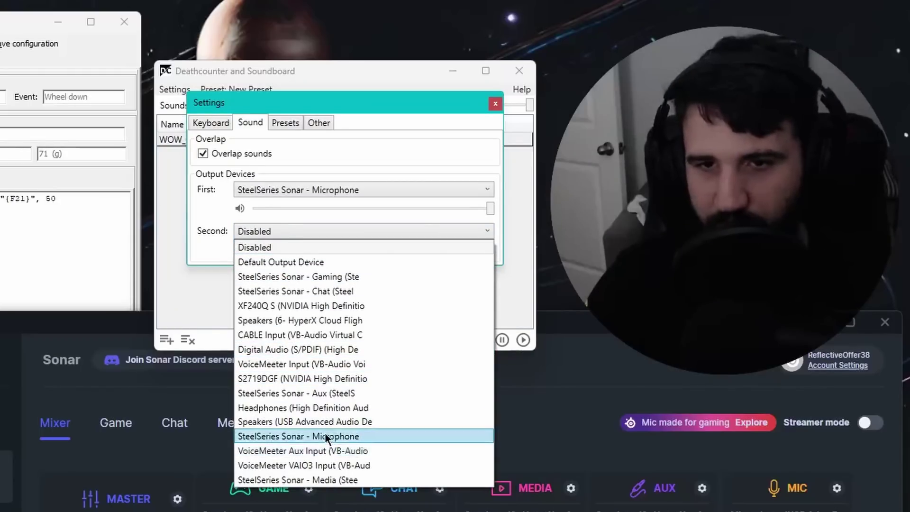
{"action": "left_click", "coordinate": [332, 393]}
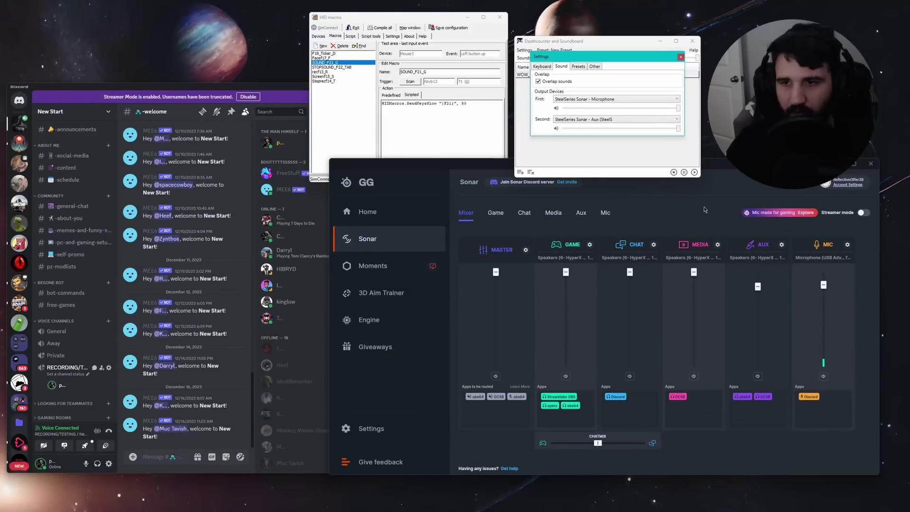
{"action": "key", "text": "g"}
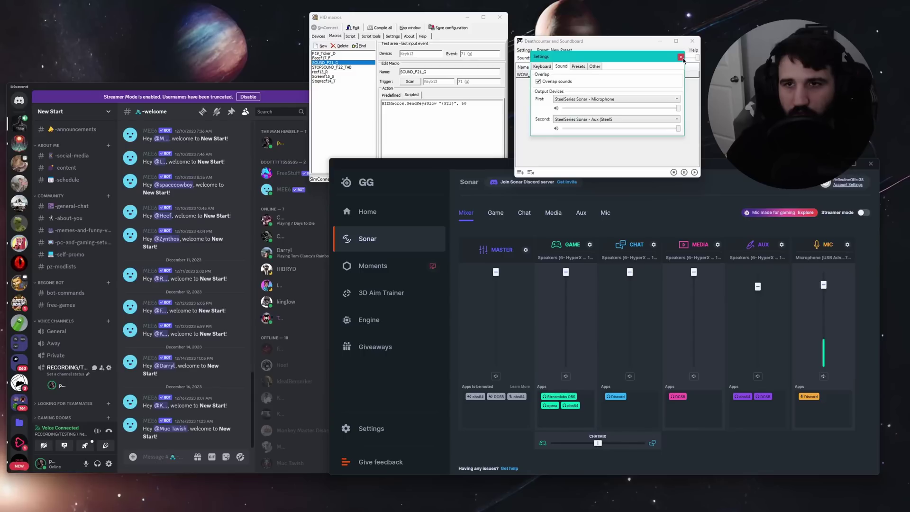
{"action": "left_click", "coordinate": [681, 57]}
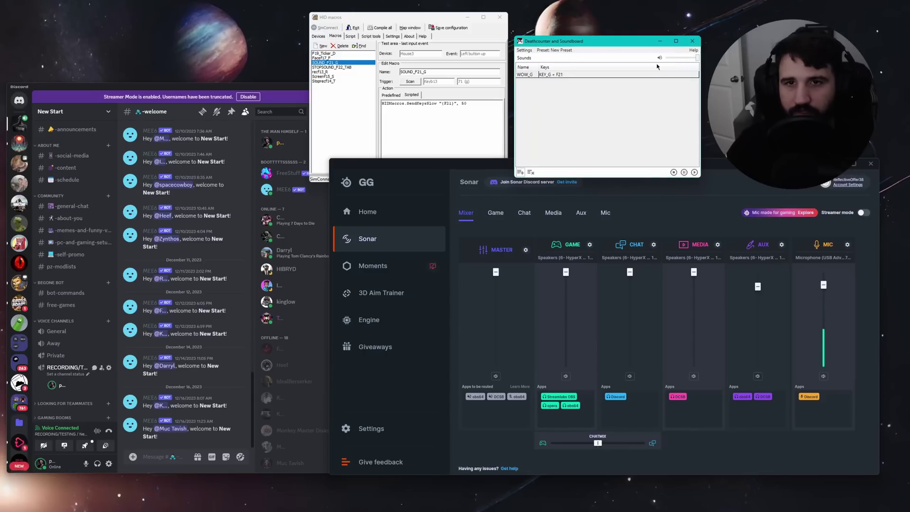
Step: In Discord's voice settings, choose SteelSeries Sonar - Microphone as input device, matching the soundboard's first output, and close the settings
{"action": "left_click", "coordinate": [110, 464]}
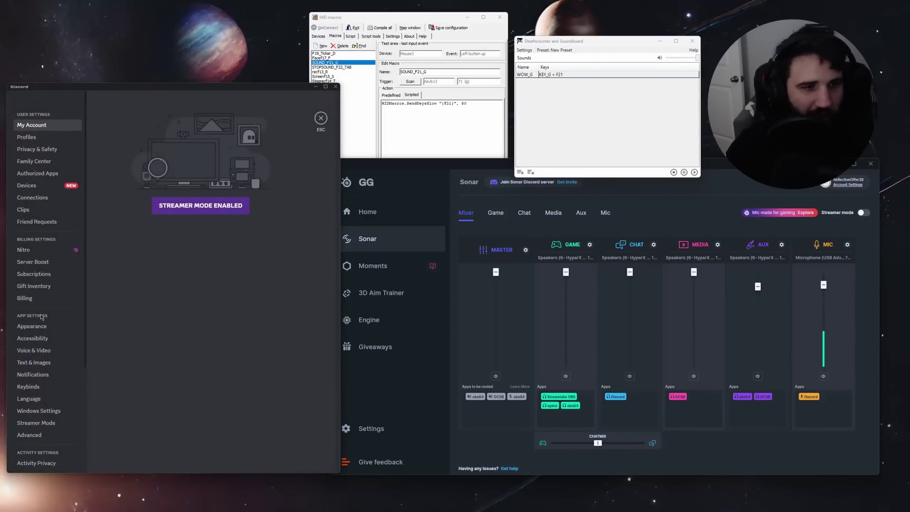
{"action": "left_click", "coordinate": [46, 353]}
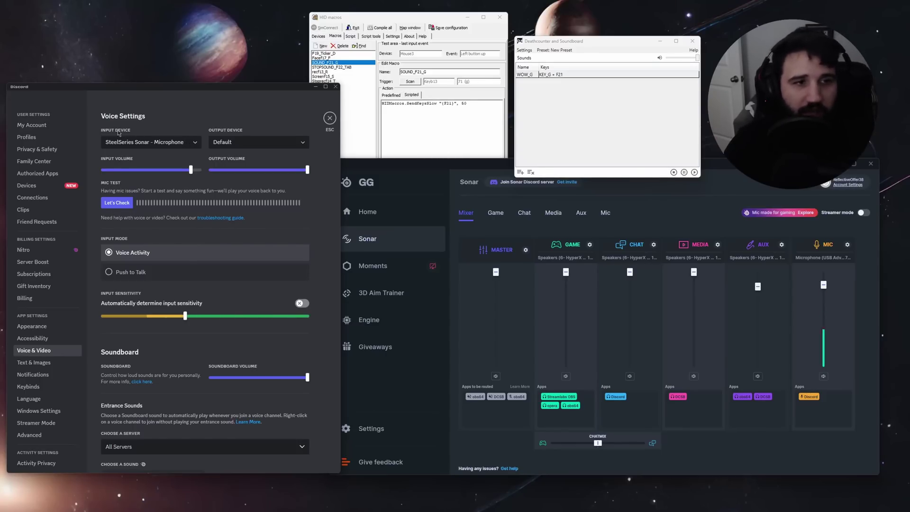
{"action": "left_click", "coordinate": [184, 145]}
{"action": "left_click", "coordinate": [524, 49]}
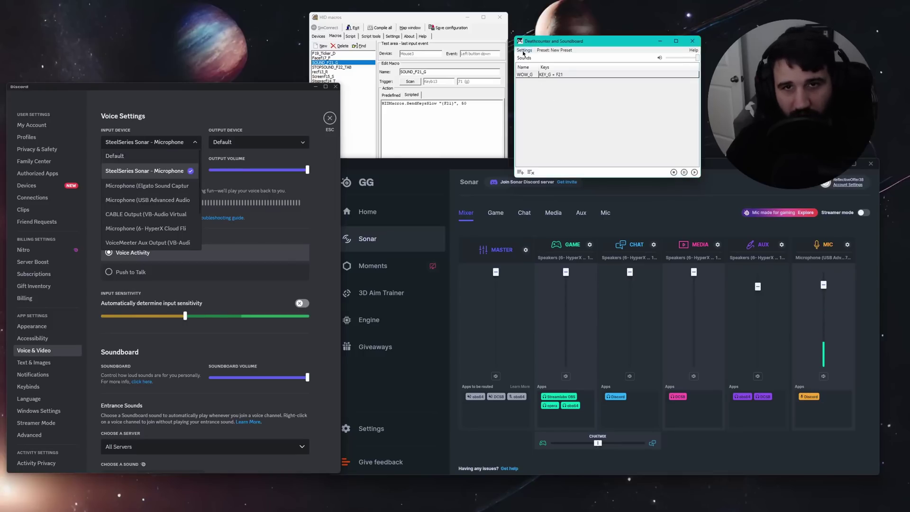
{"action": "left_click", "coordinate": [561, 66]}
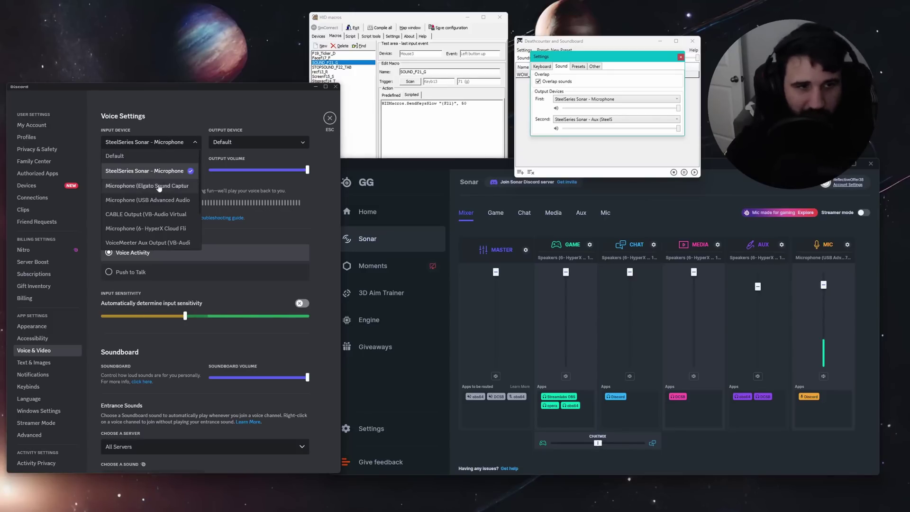
{"action": "left_click", "coordinate": [144, 176]}
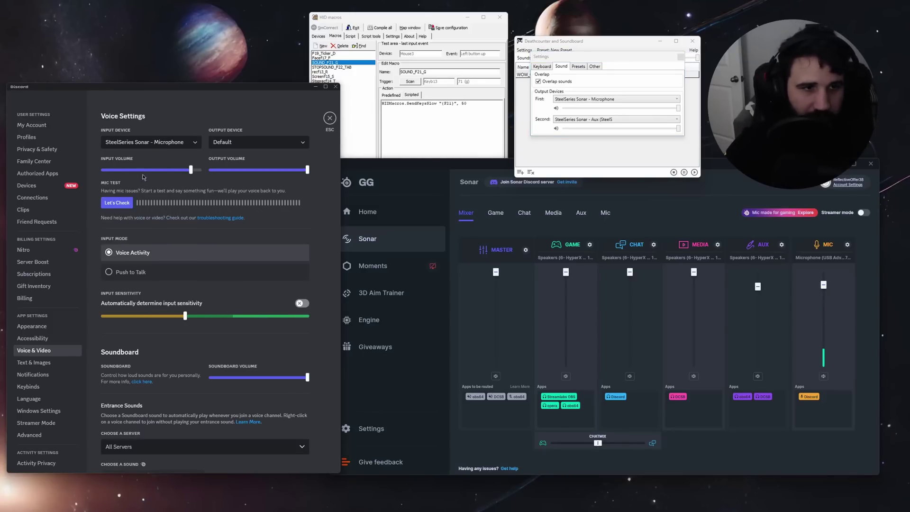
{"action": "left_click", "coordinate": [329, 121]}
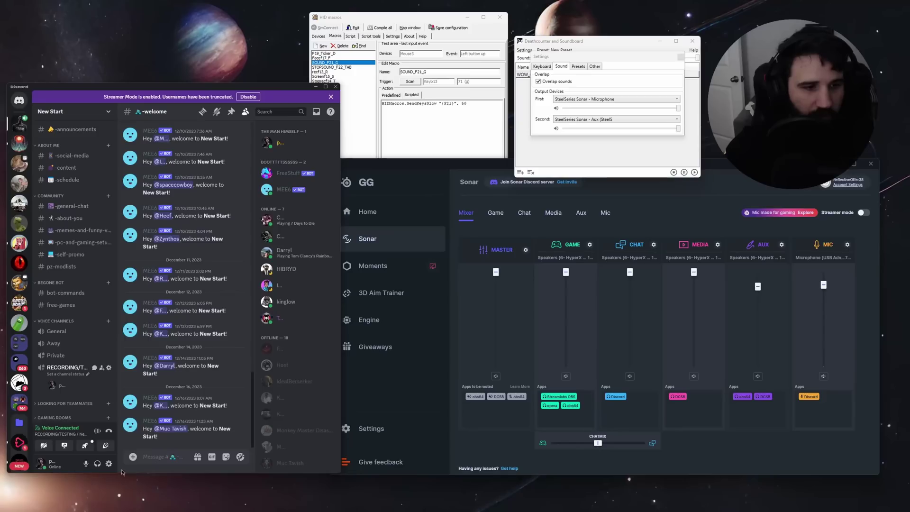
Step: Test the WOW_G macro key with Discord in focus, clearing the stray letter from the message box
{"action": "left_click", "coordinate": [109, 466]}
{"action": "key", "text": "Escape"}
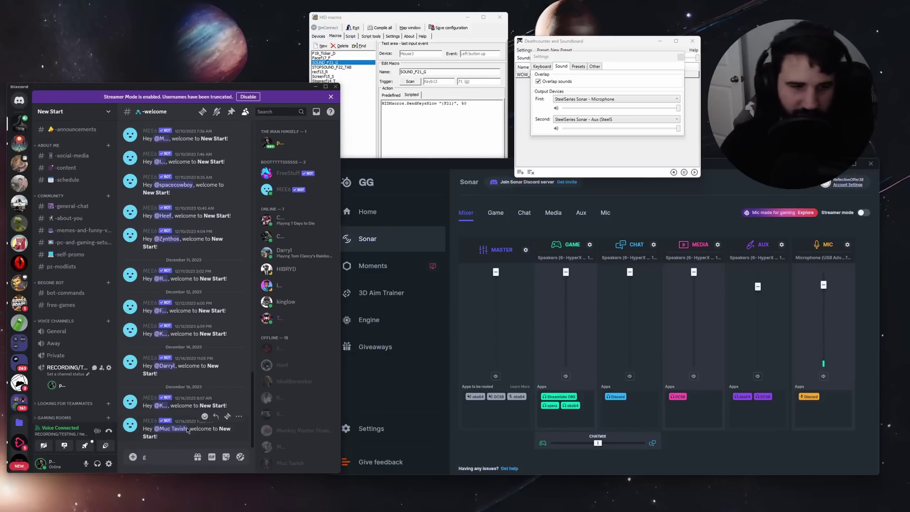
{"action": "key", "text": "BackSpace"}
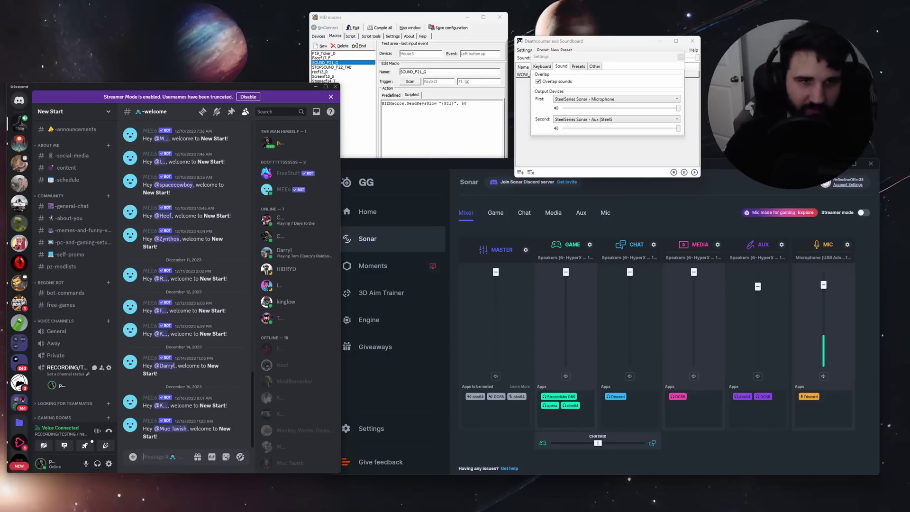
{"action": "left_click", "coordinate": [143, 456]}
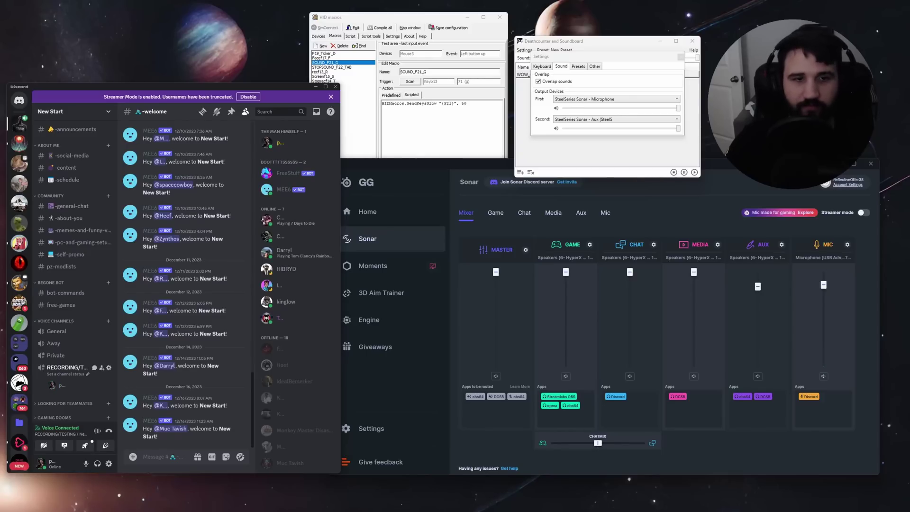
{"action": "key", "text": "g"}
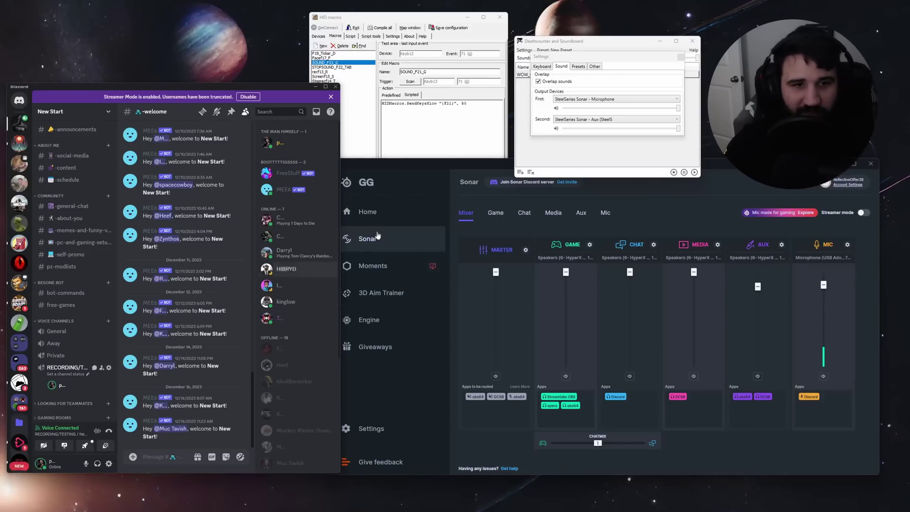
Step: Close the soundboard's settings and bring the HID macros window to the front
{"action": "left_click", "coordinate": [405, 165]}
{"action": "left_click", "coordinate": [407, 148]}
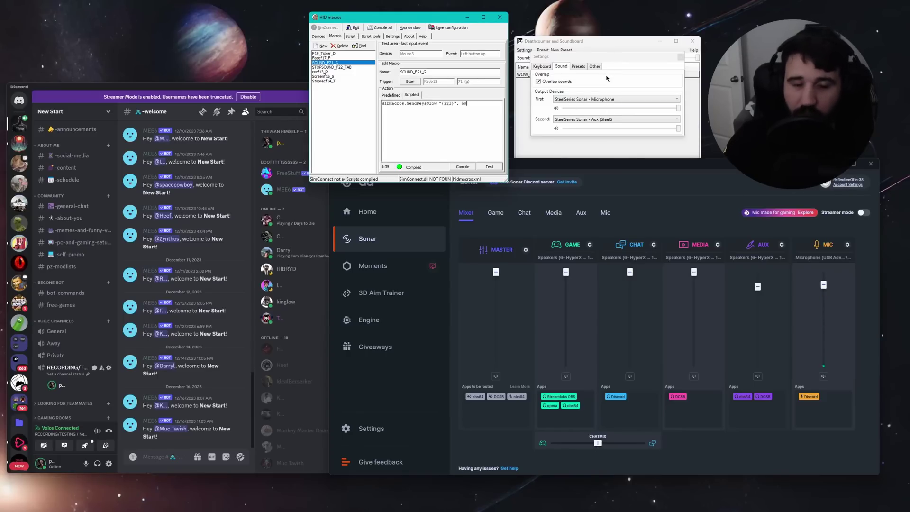
{"action": "left_click", "coordinate": [680, 57]}
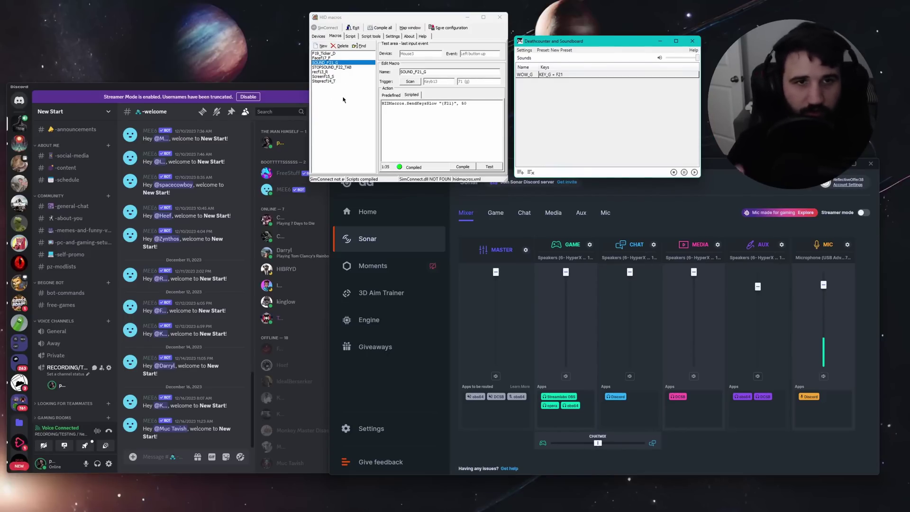
{"action": "left_click", "coordinate": [344, 21]}
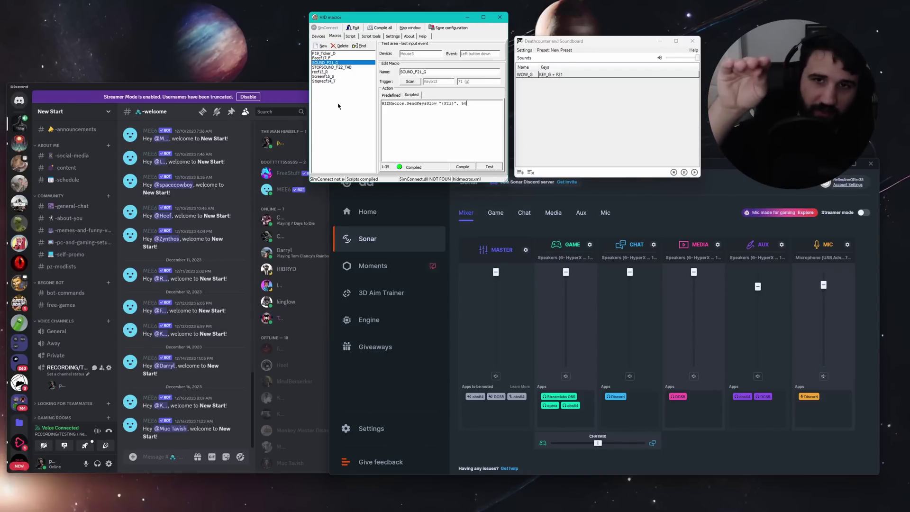
Step: Review the soundboard's two output devices alongside the Sonar mixer channels, and close the soundboard settings
{"action": "left_click", "coordinate": [525, 50]}
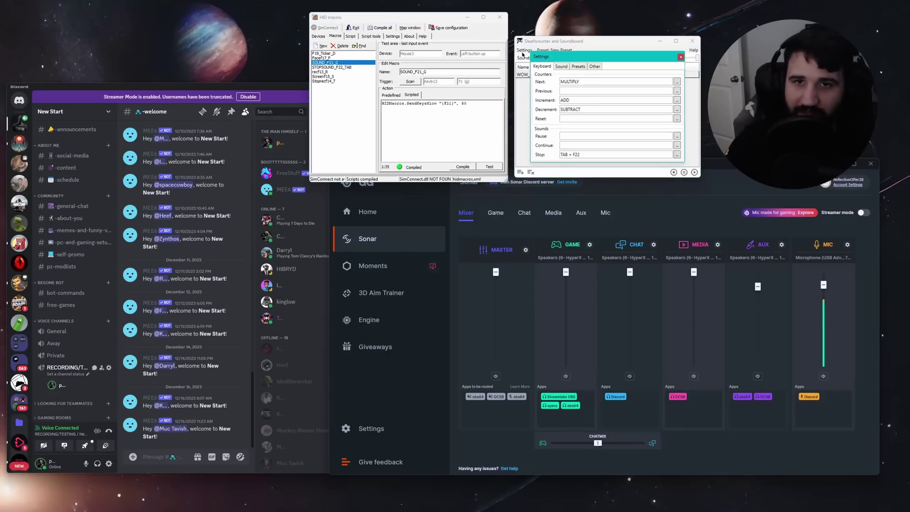
{"action": "left_click", "coordinate": [561, 66]}
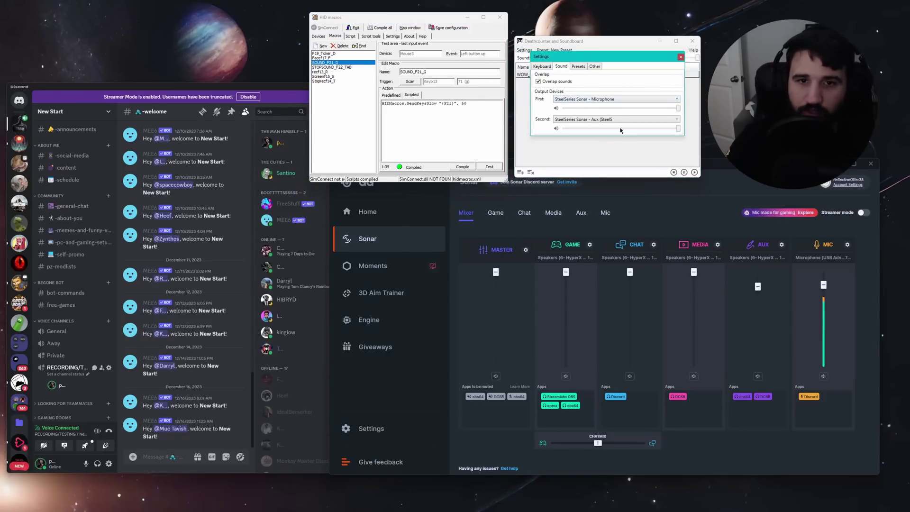
{"action": "left_click", "coordinate": [652, 280]}
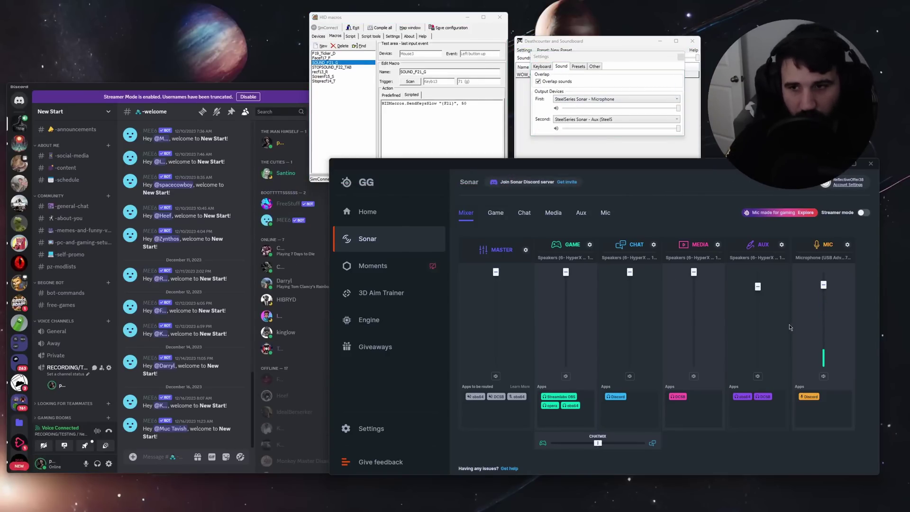
{"action": "left_click", "coordinate": [680, 57]}
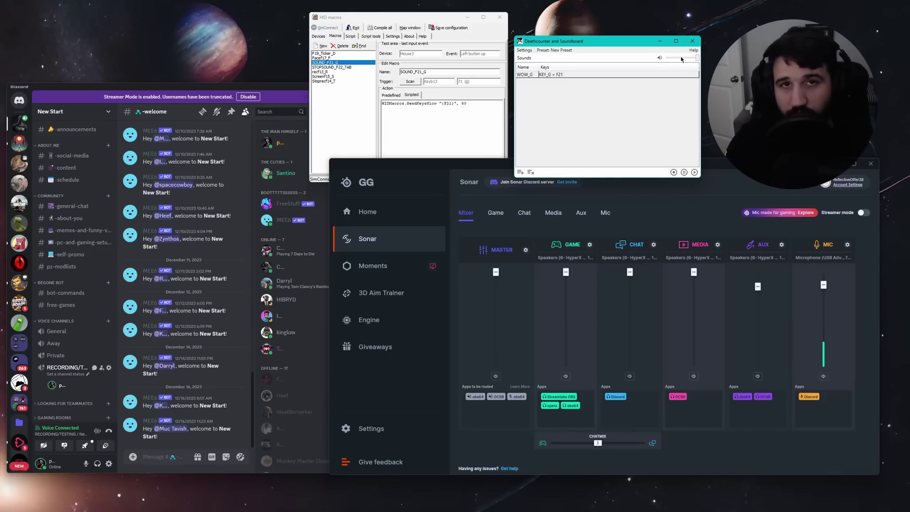
Step: View the general-chat channel in Discord and bring the SteelSeries Sonar mixer back to the front
{"action": "left_click", "coordinate": [488, 121]}
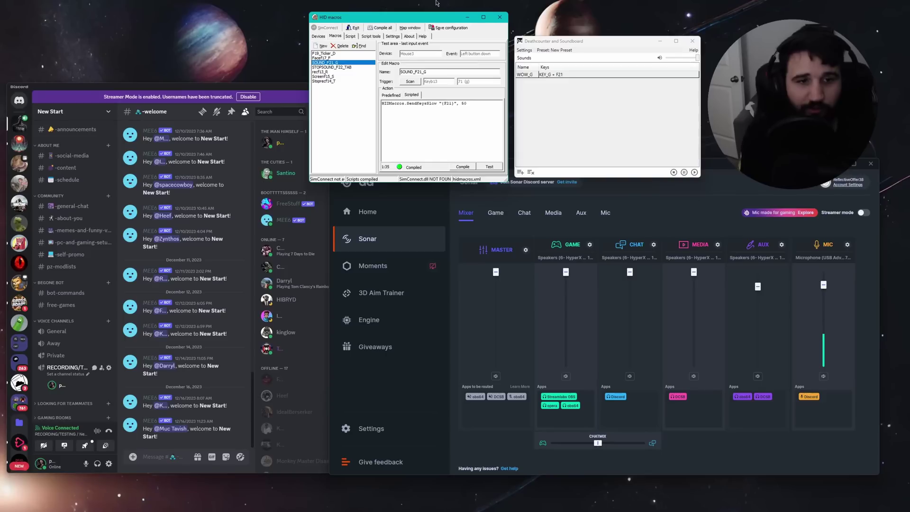
{"action": "scroll", "coordinate": [284, 289], "scroll_direction": "down", "scroll_amount": 4}
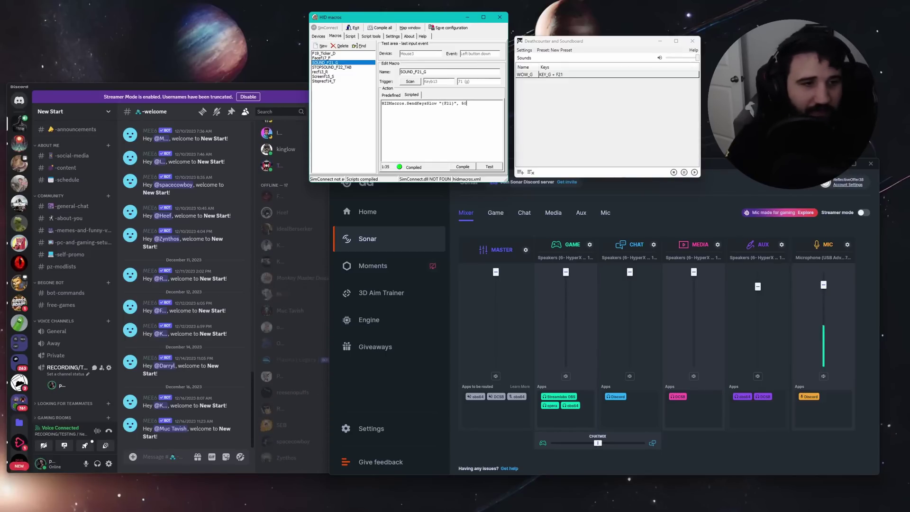
{"action": "left_click", "coordinate": [71, 205]}
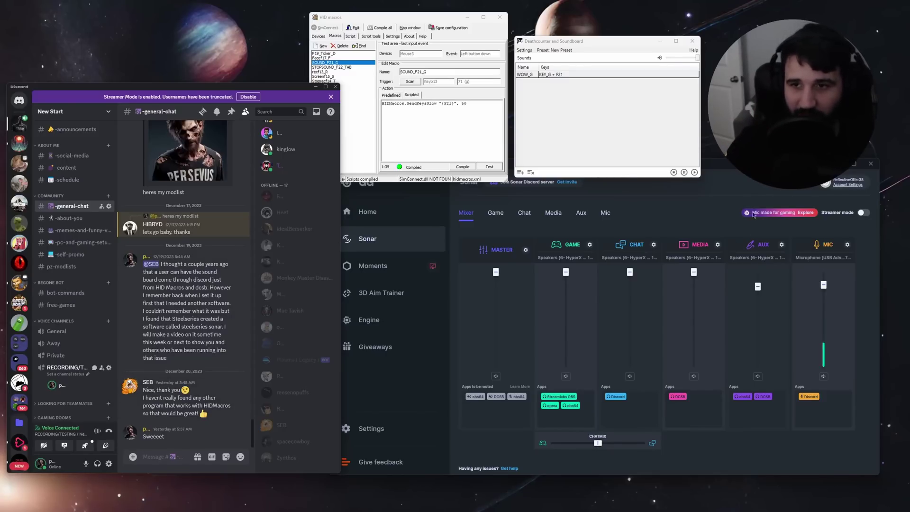
{"action": "left_click", "coordinate": [763, 225]}
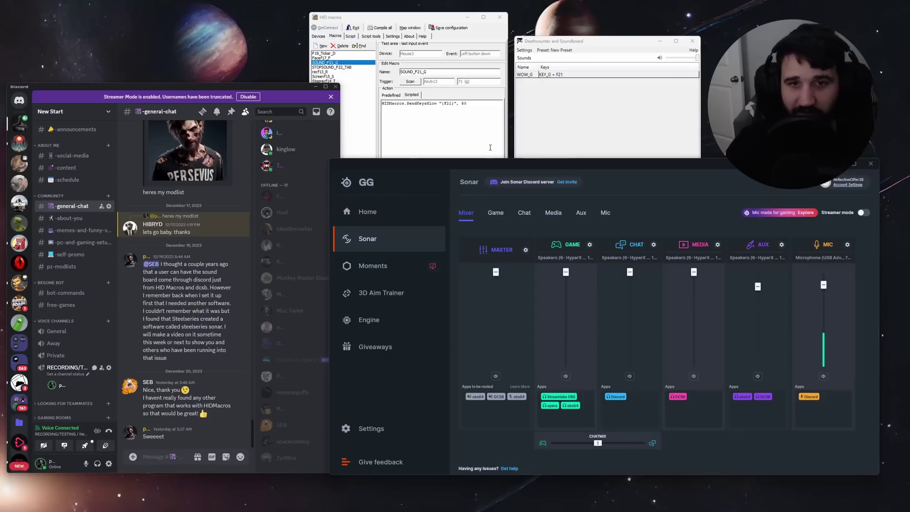